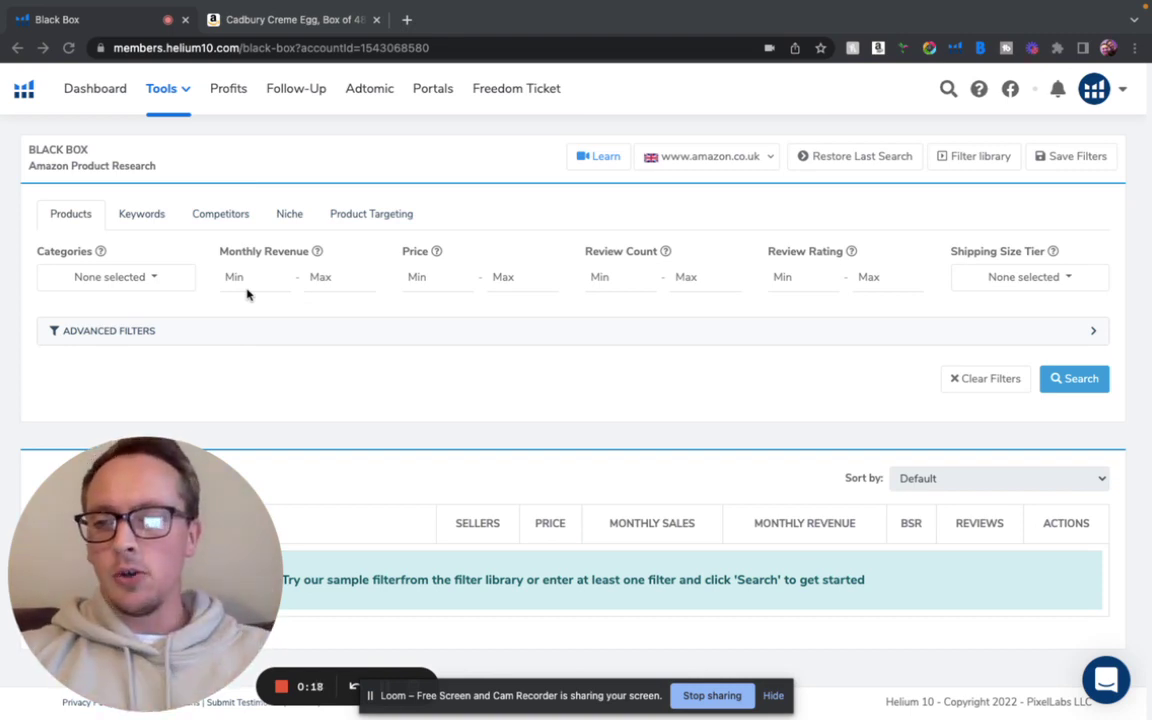
Step: Focus the browser window showing Helium 10's Black Box product research page
click(170, 90)
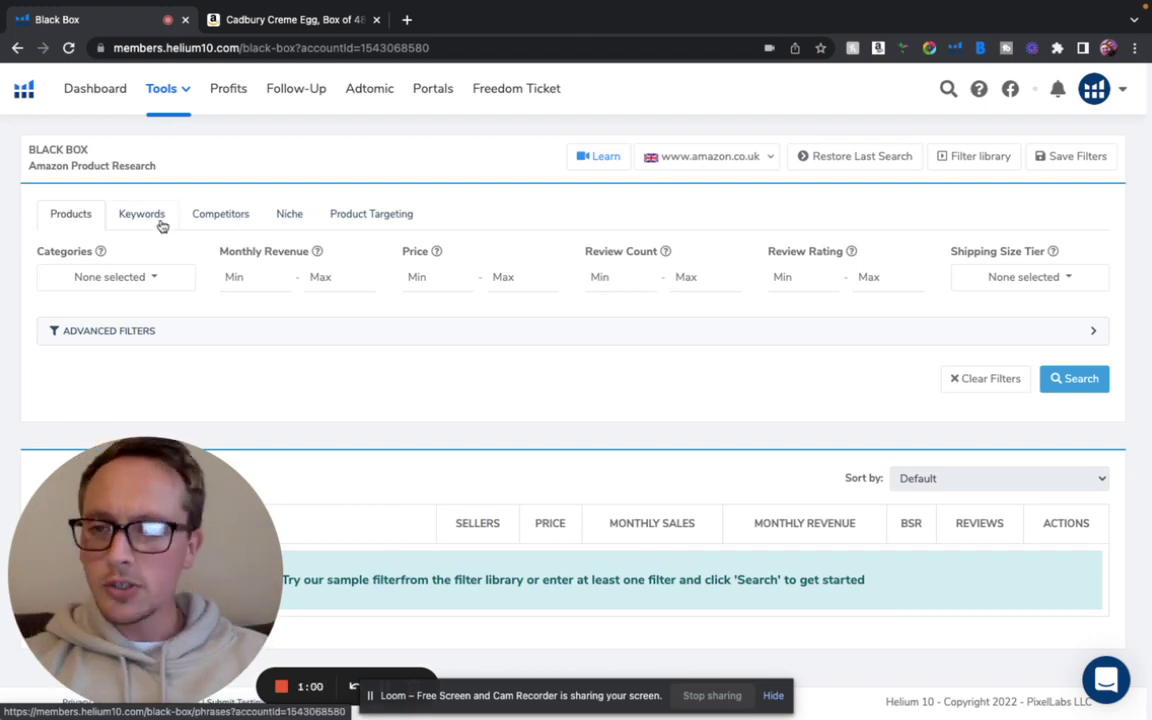
Step: Toggle the Helium 10 tools list open and closed, leaving the Black Box filters visible
click(186, 92)
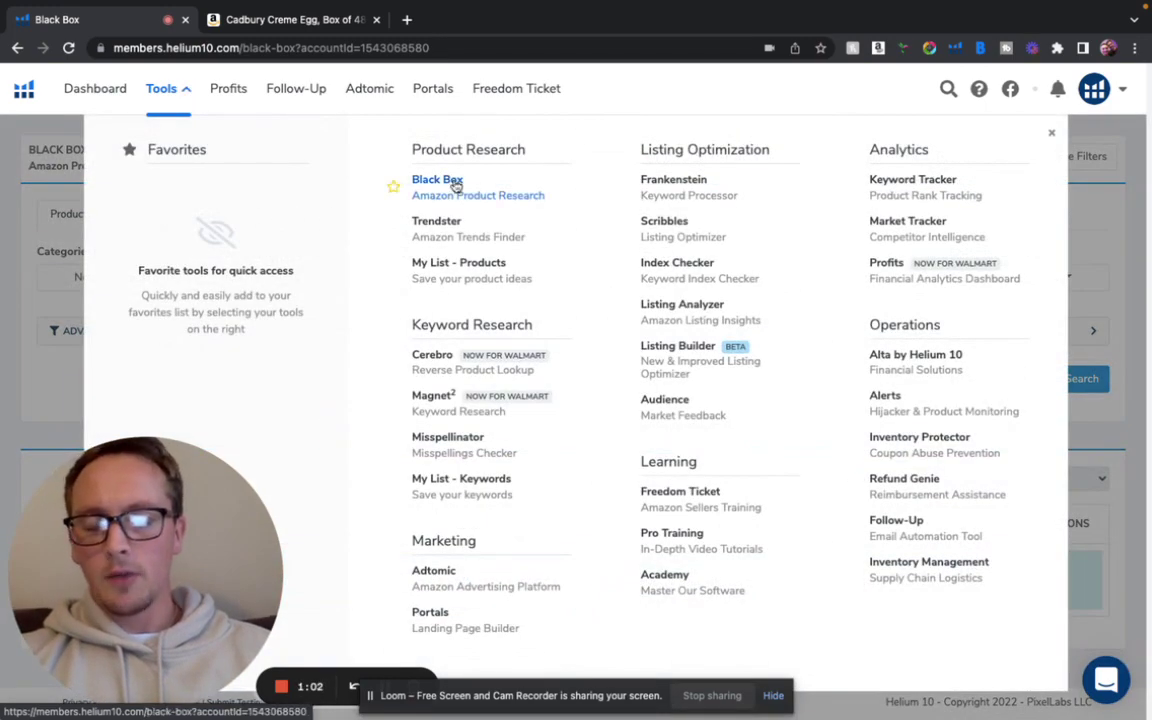
click(190, 89)
click(186, 91)
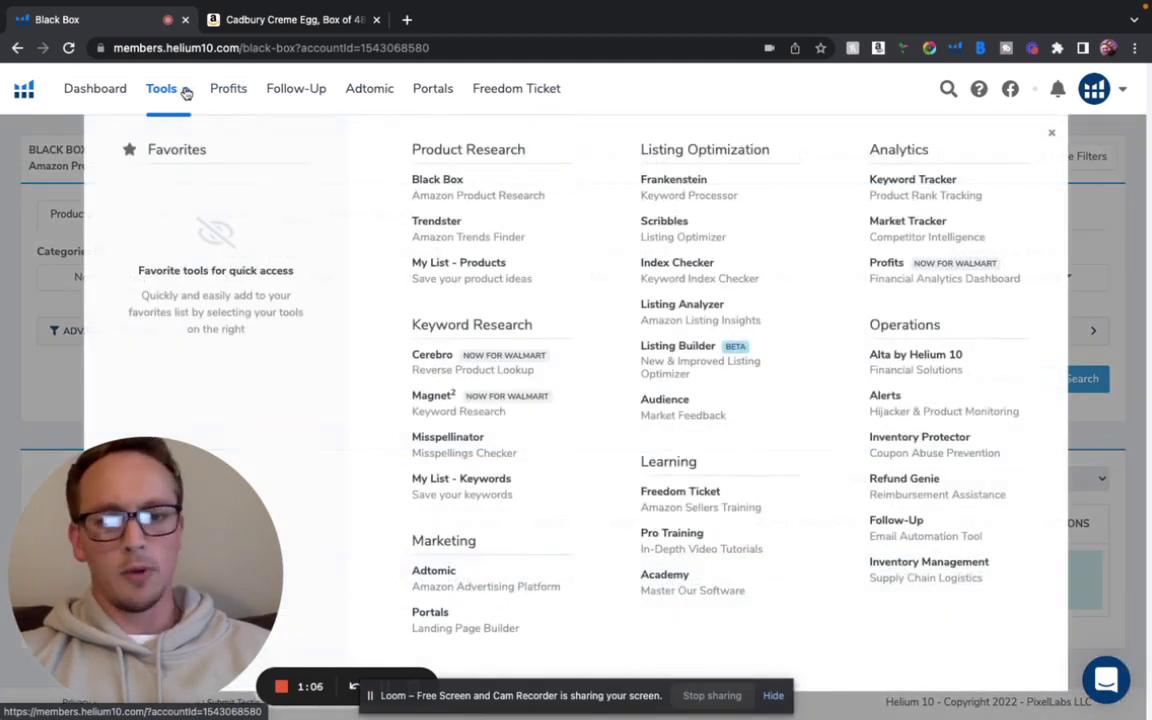
click(186, 92)
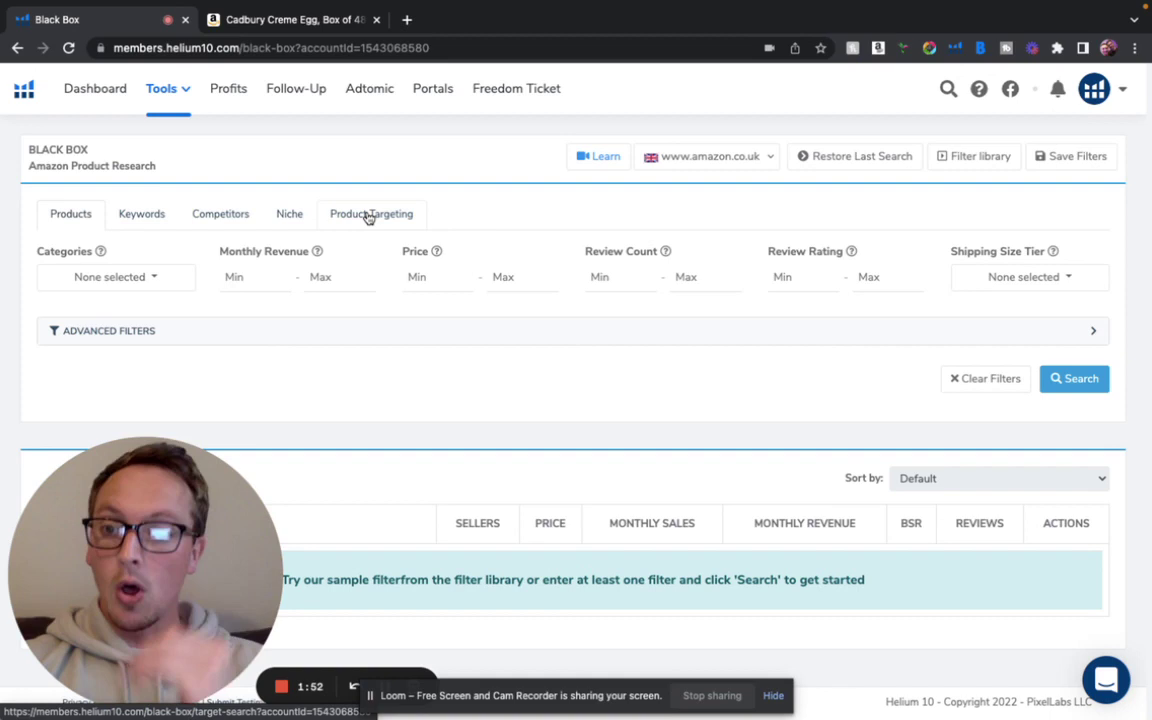
Step: Switch Black Box to the Keywords tab and select the Word Count Max field
click(137, 219)
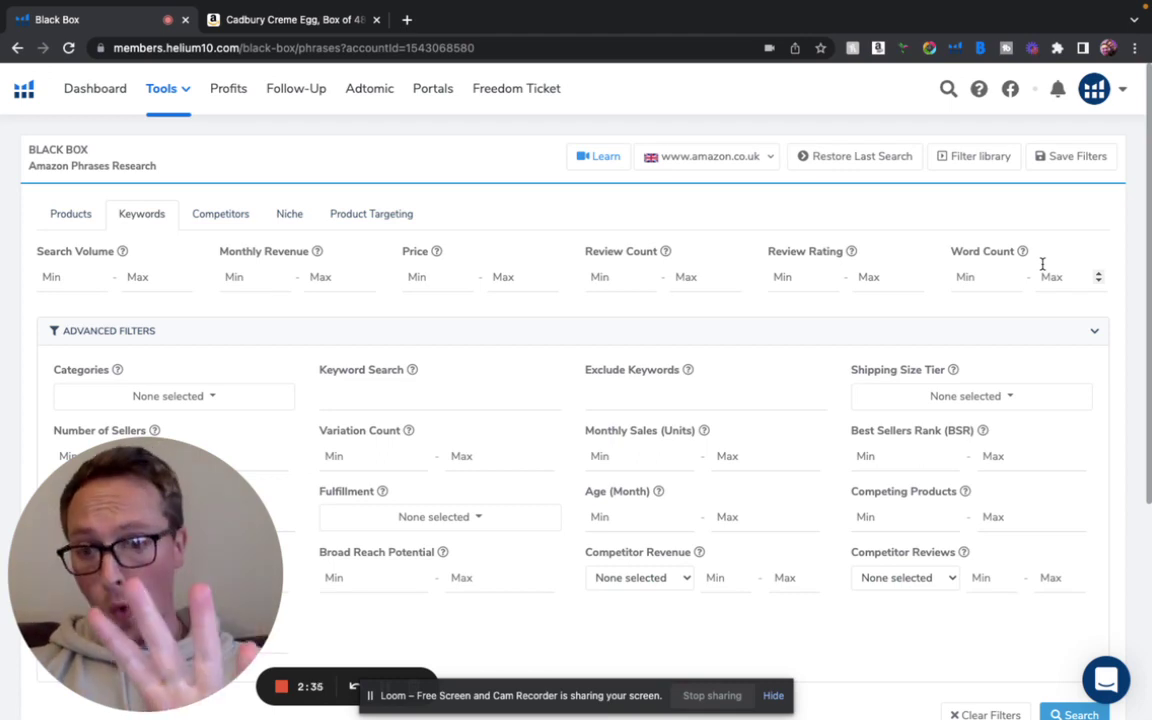
click(1045, 277)
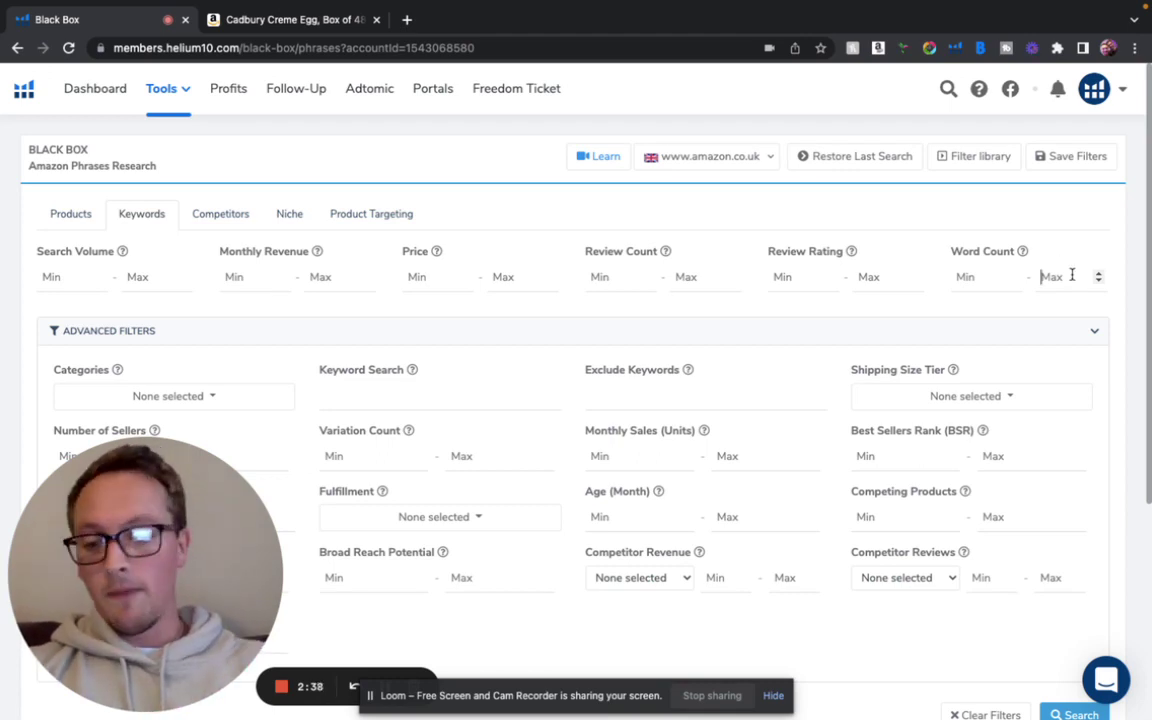
Step: Enter 4 as the maximum word count for keyword phrases
text(4)
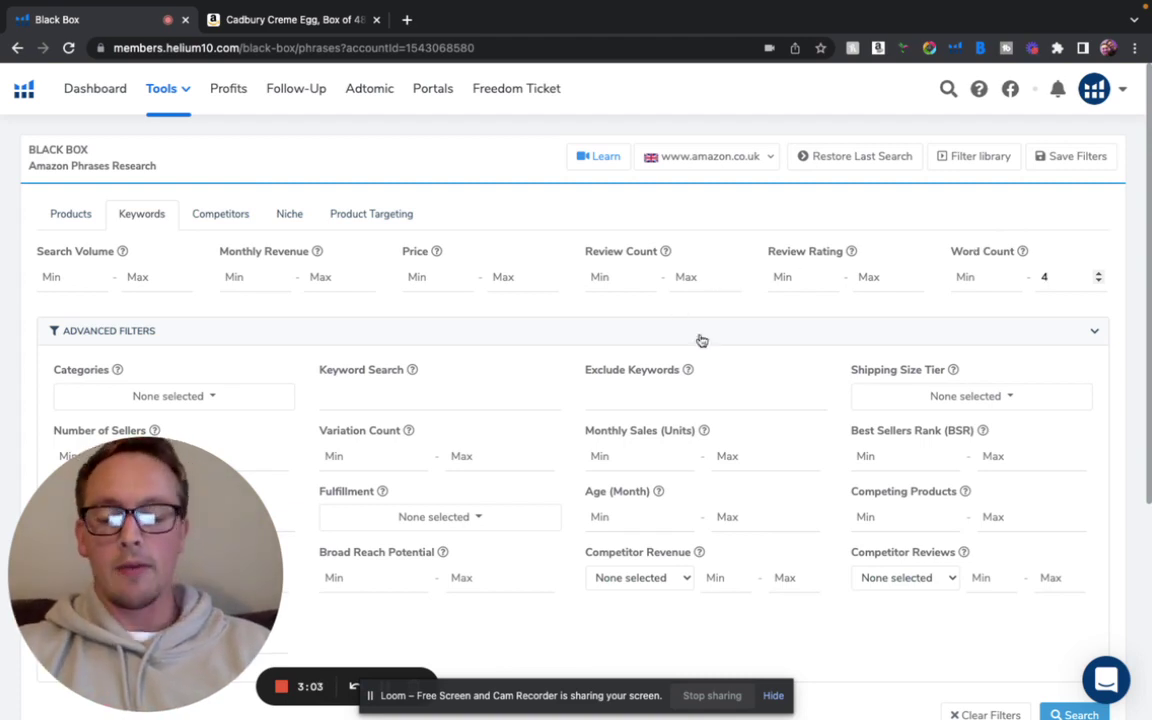
mouse_move(689, 371)
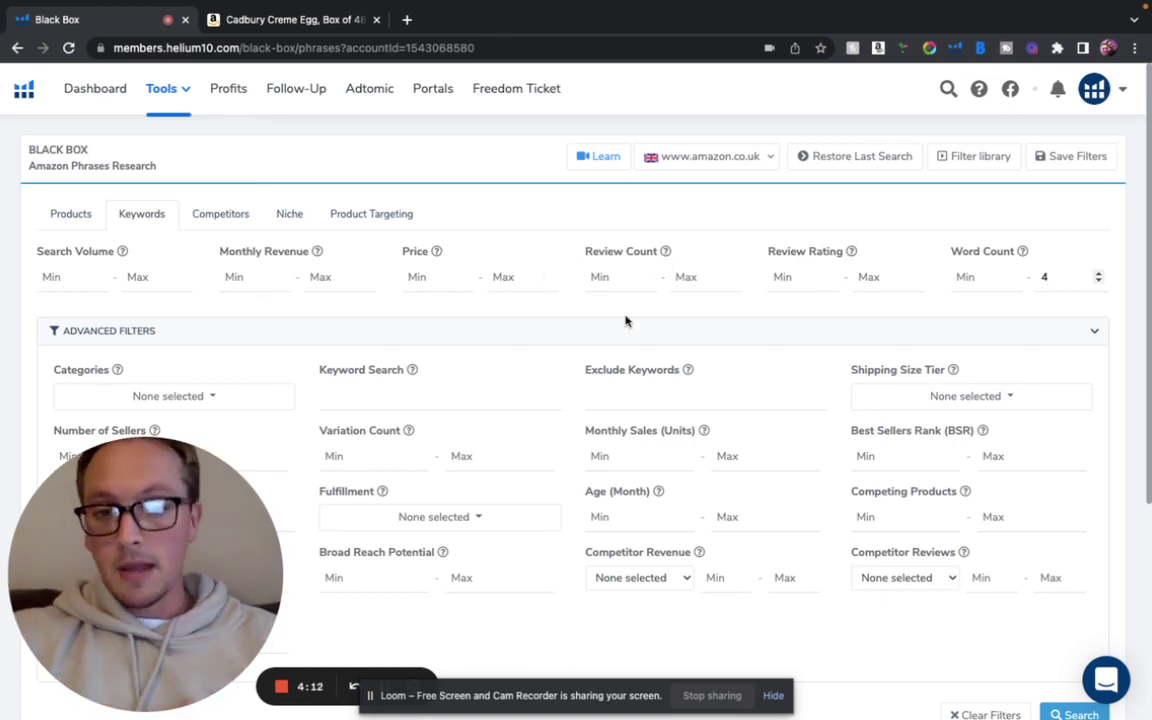
Step: Set the Review Count filter to 50–200
scroll(625, 321, down, 1)
scroll(625, 316, up, 1)
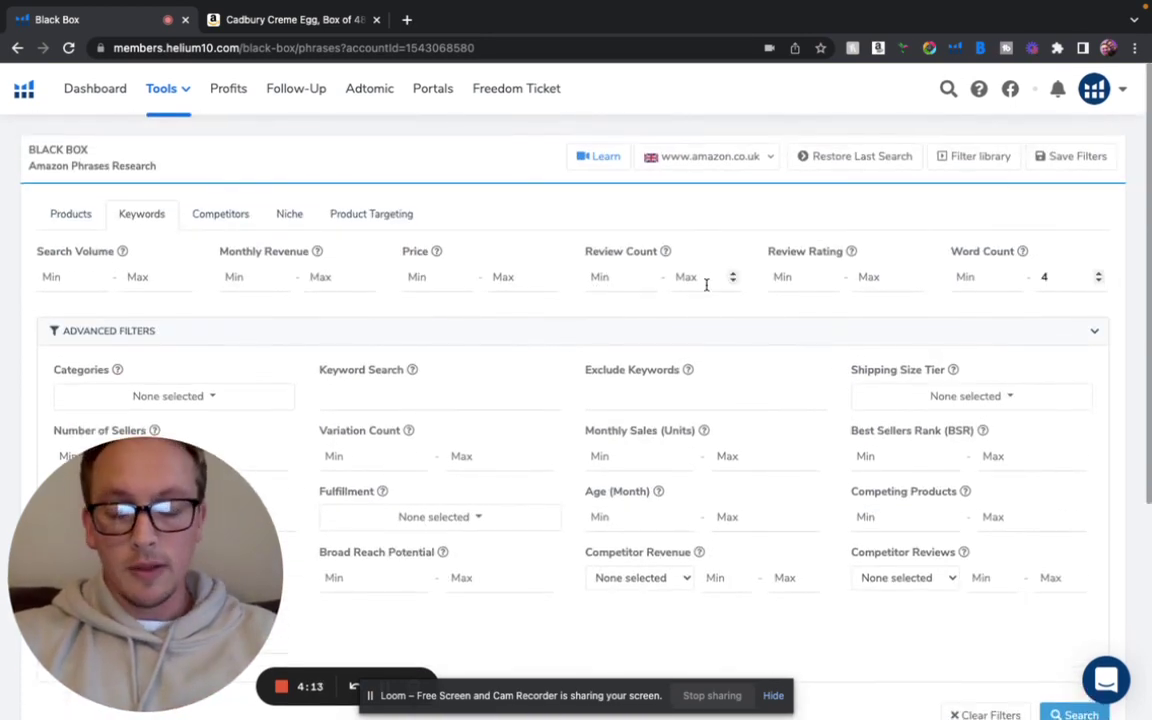
click(681, 276)
text(200)
click(609, 275)
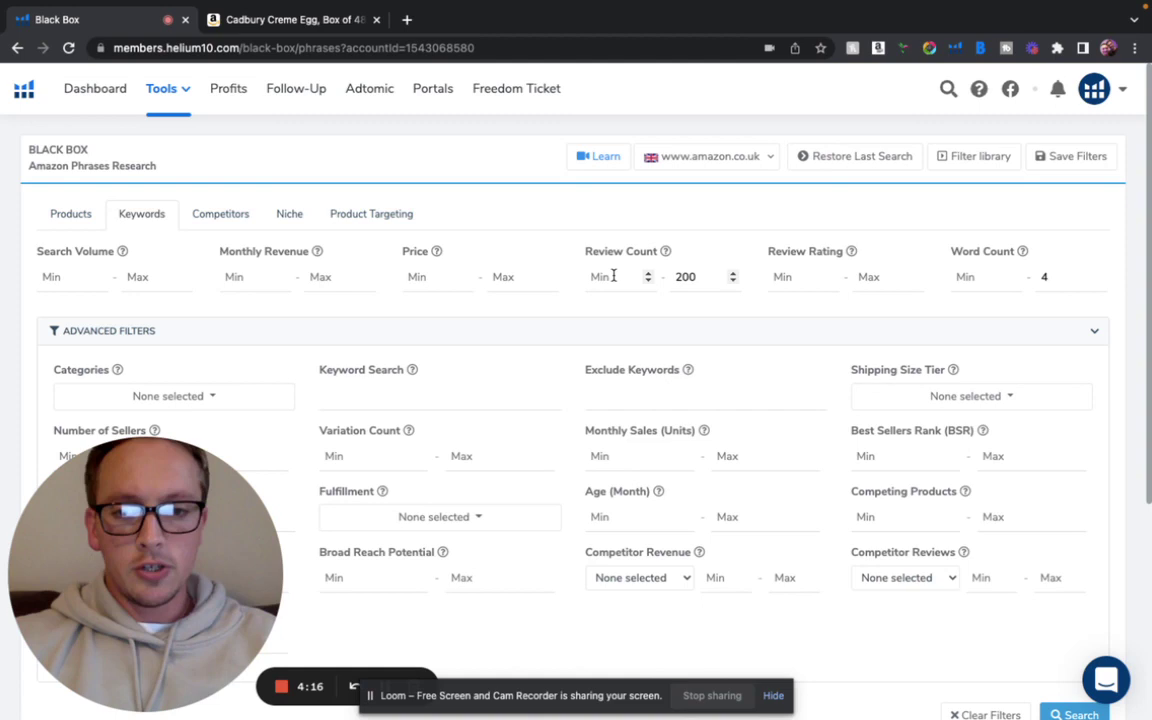
text(50)
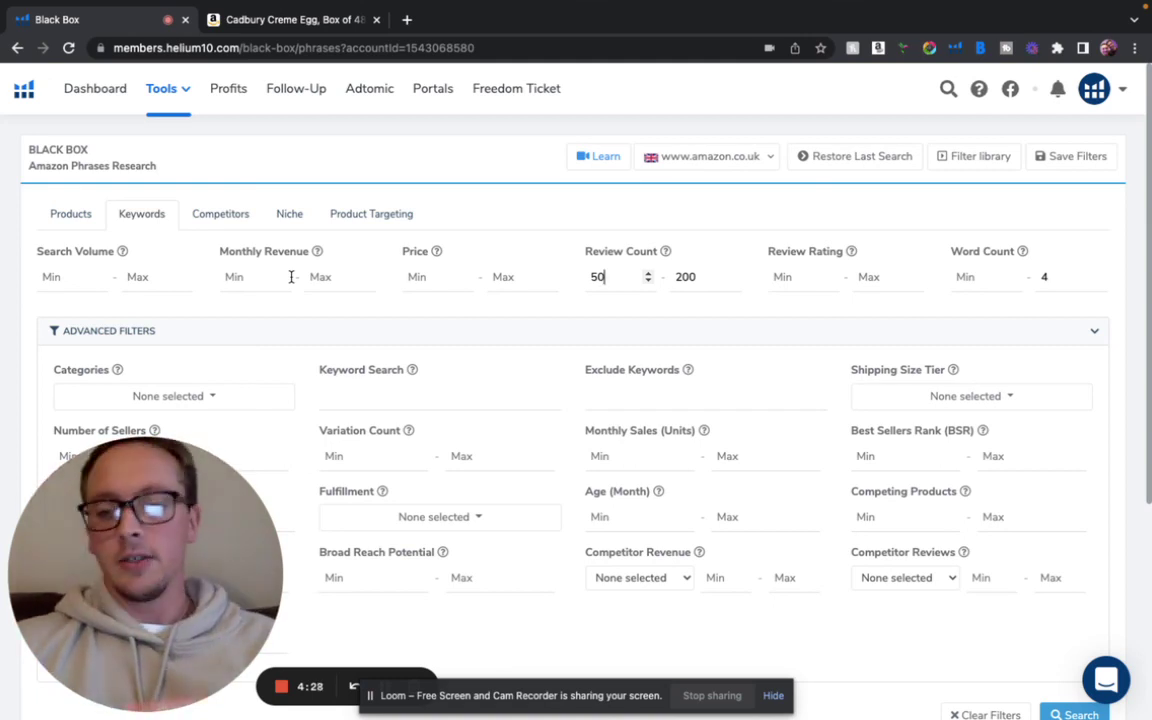
Step: Set Search Volume max 10000, Monthly Revenue max 100000 and Price 15–50
click(148, 277)
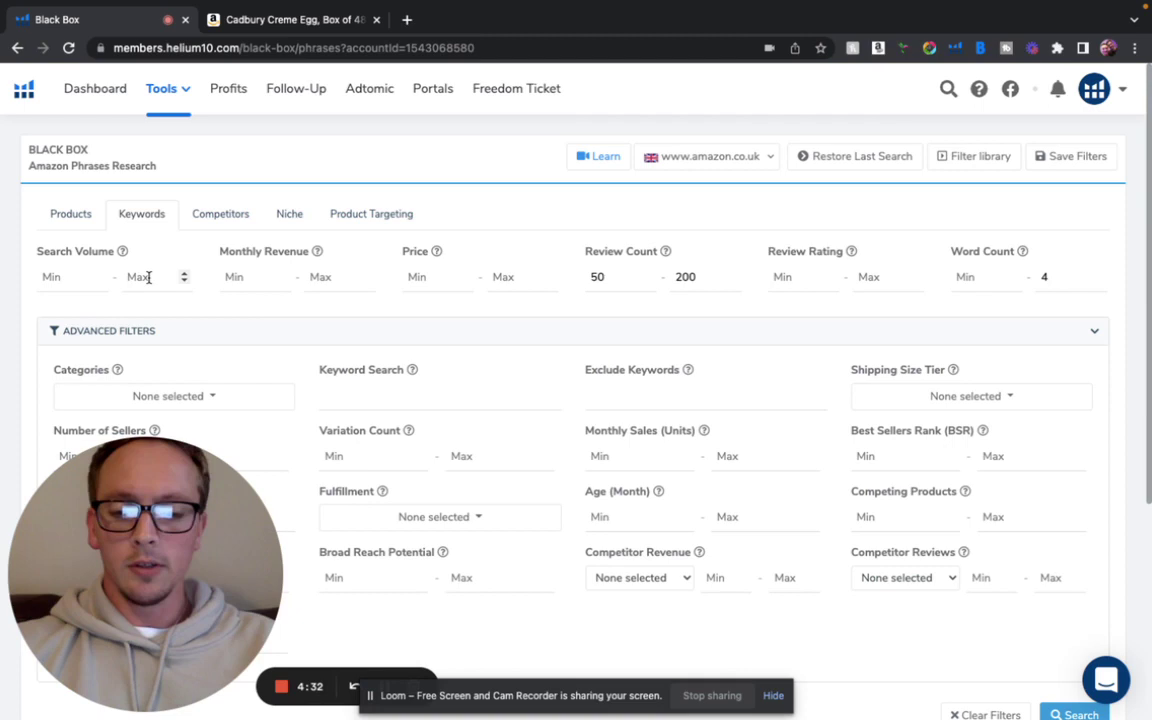
text(10000)
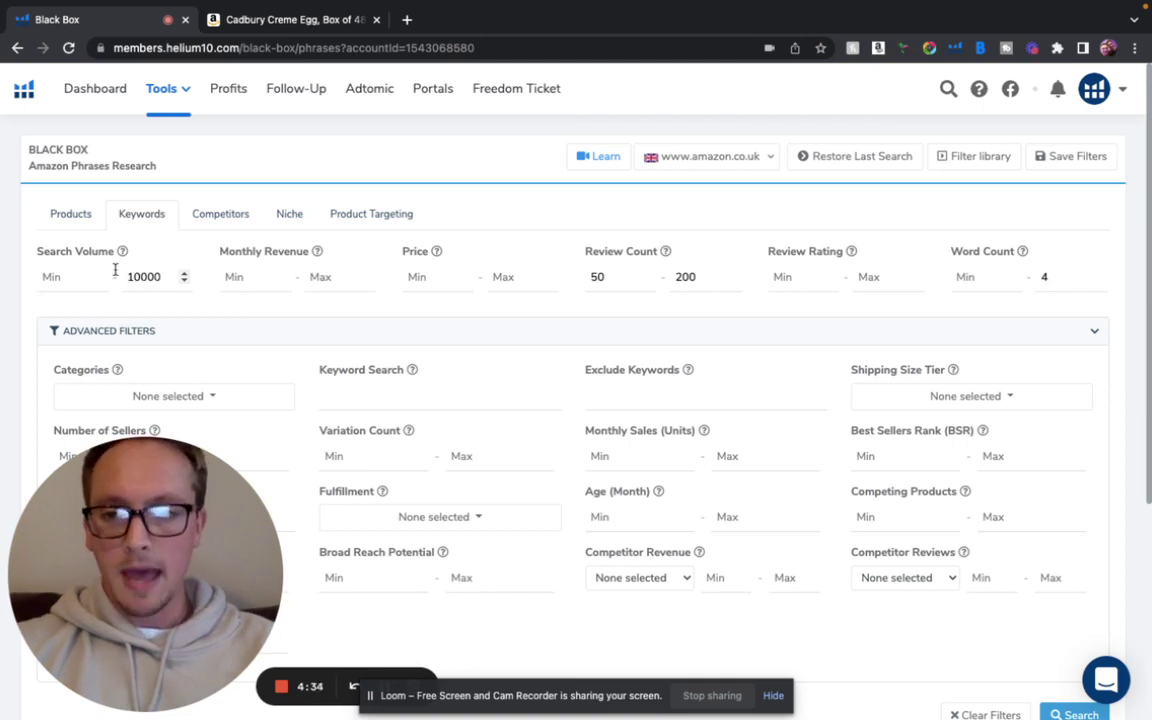
click(344, 278)
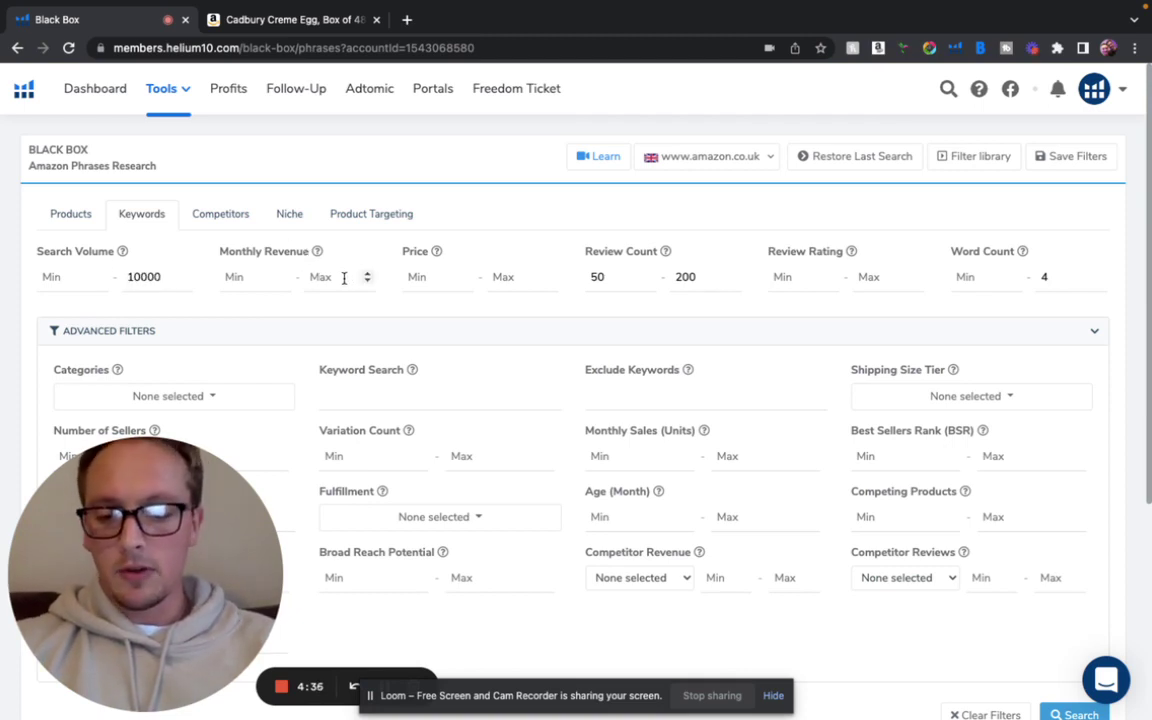
text(100000)
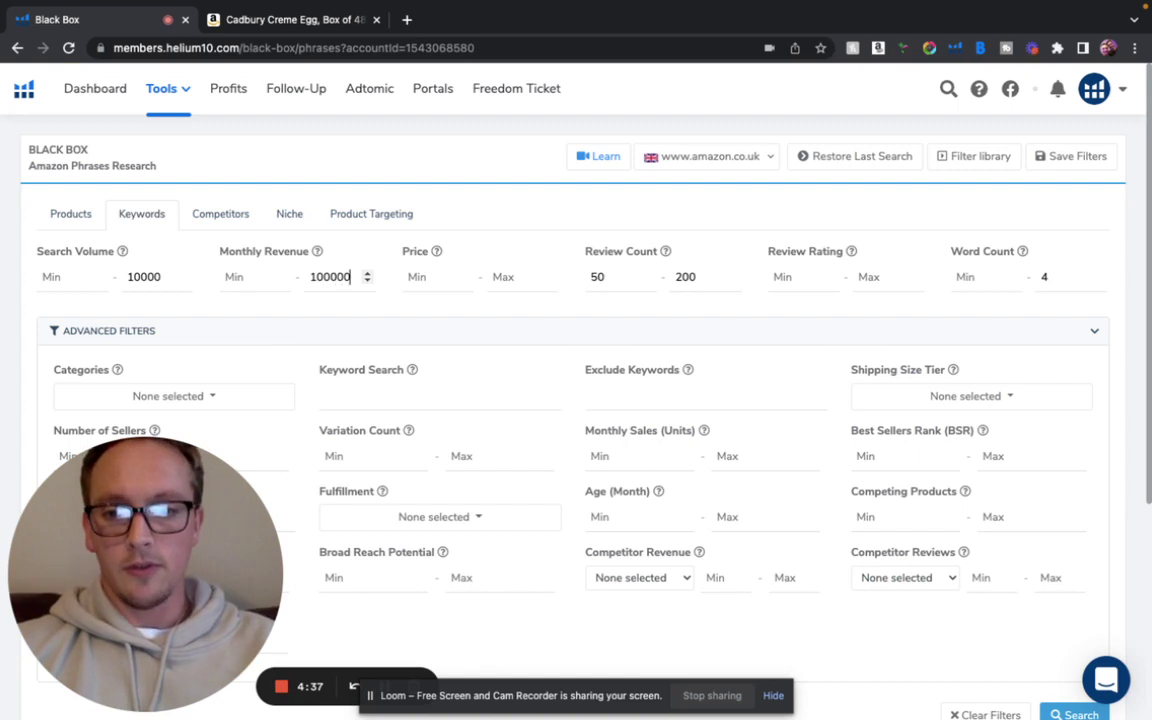
click(500, 277)
text(50)
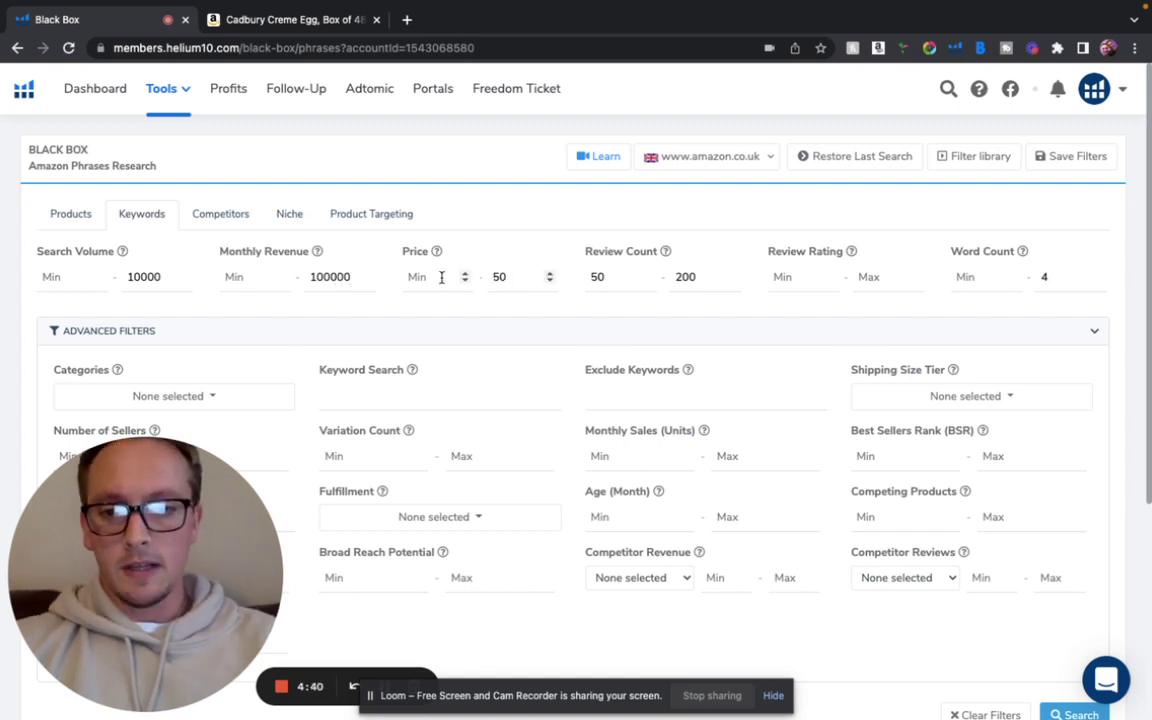
click(384, 277)
text(15)
scroll(778, 388, down, 3)
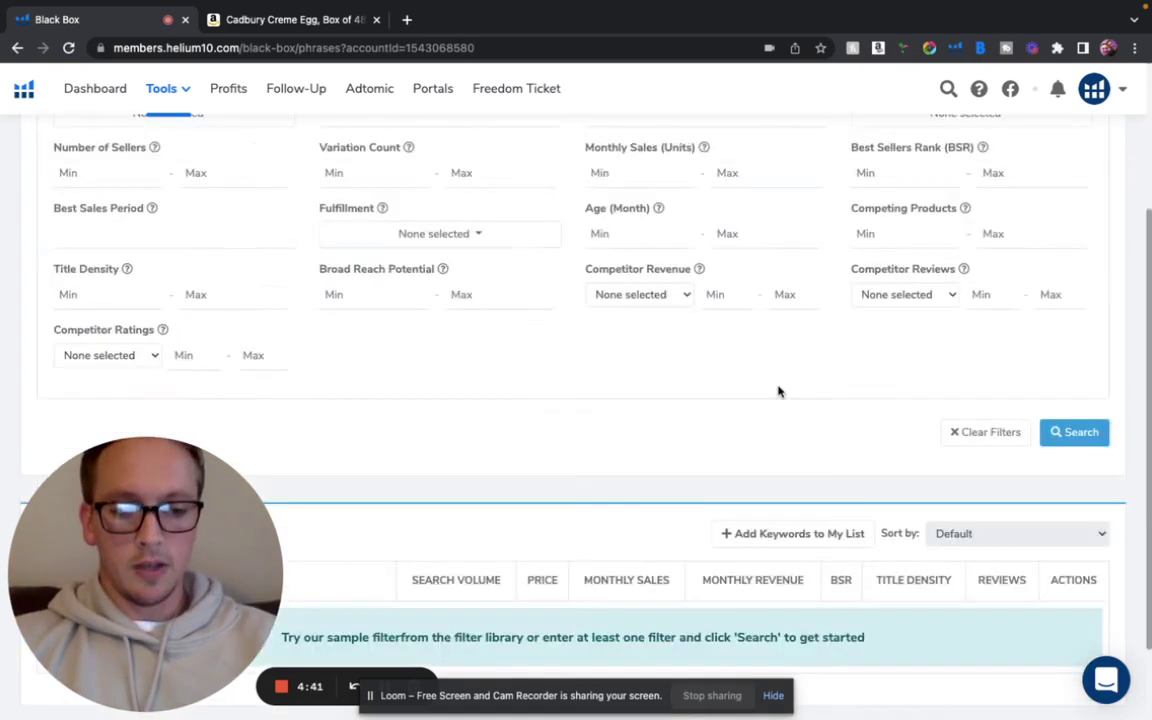
click(1100, 420)
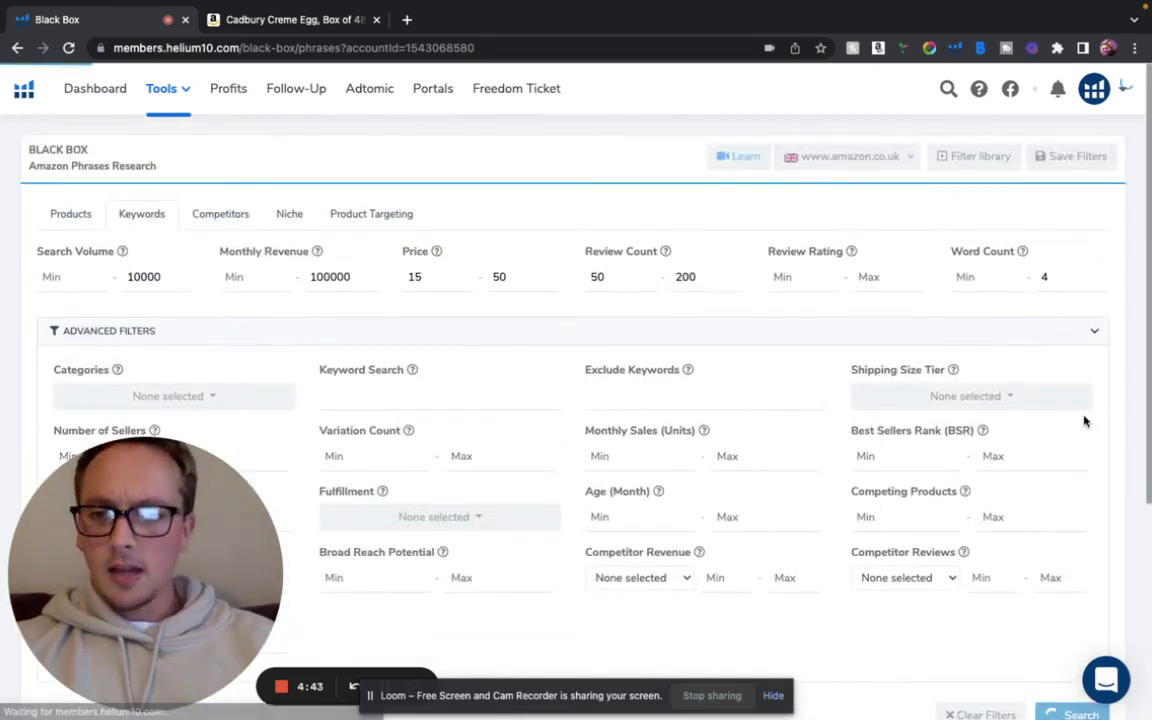
scroll(740, 386, down, 5)
scroll(740, 385, down, 4)
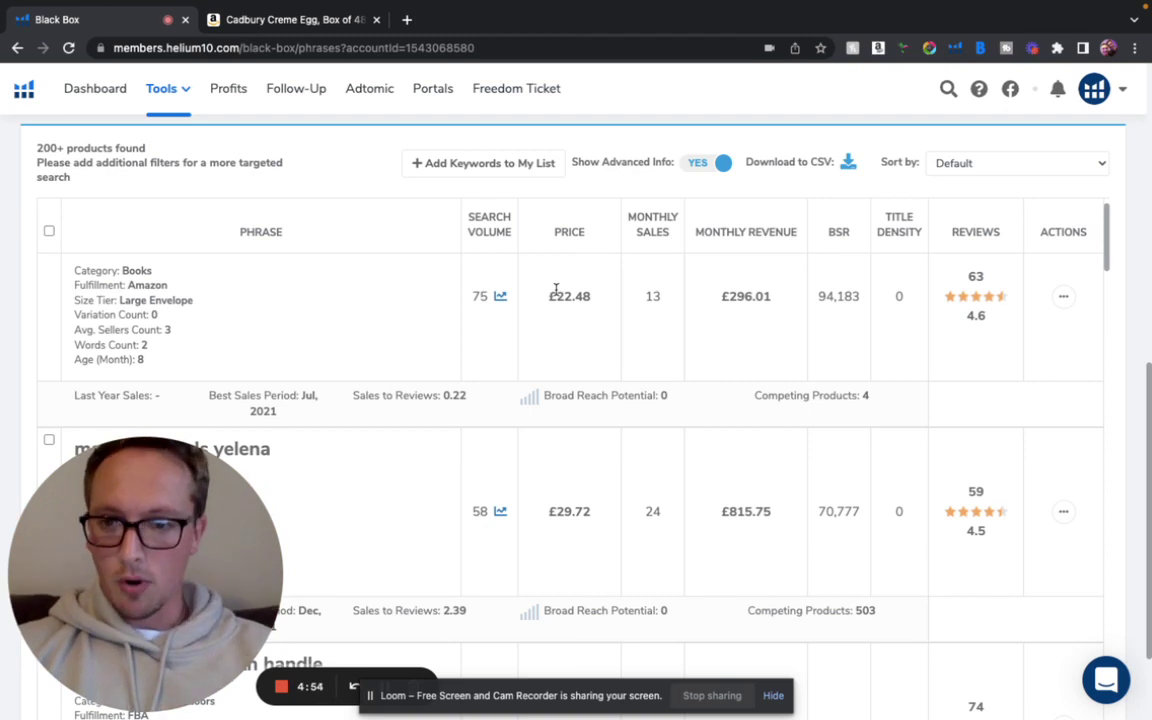
scroll(617, 270, down, 2)
scroll(617, 270, up, 1)
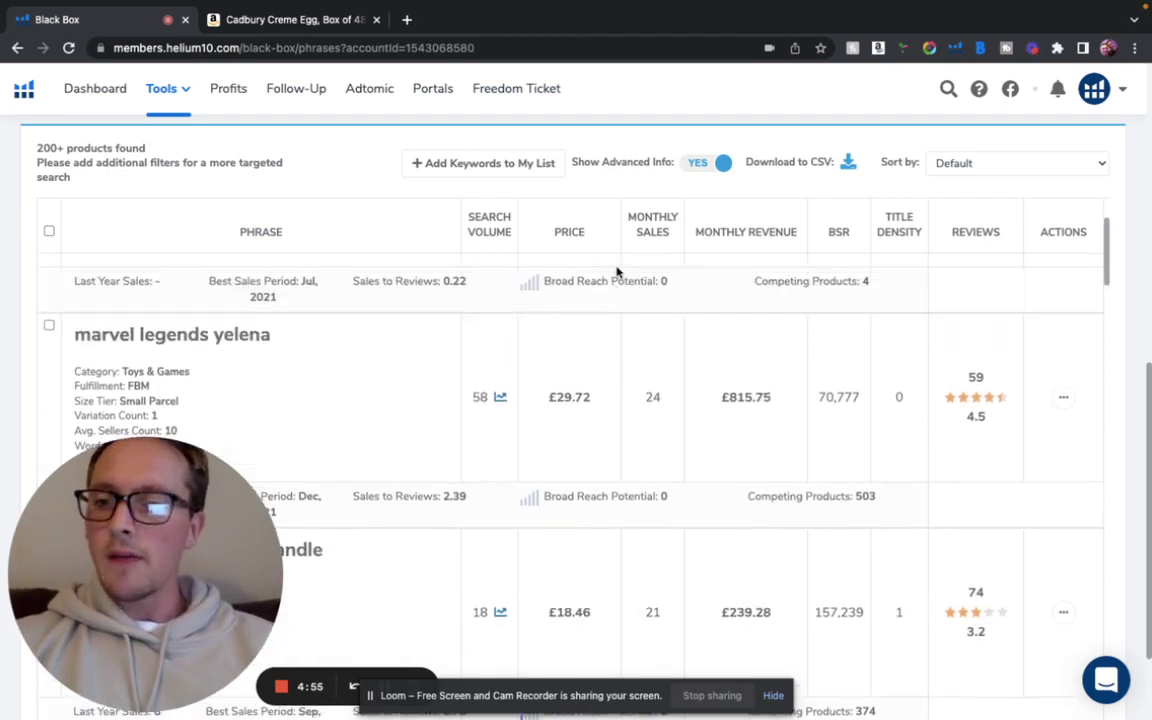
scroll(617, 270, up, 1)
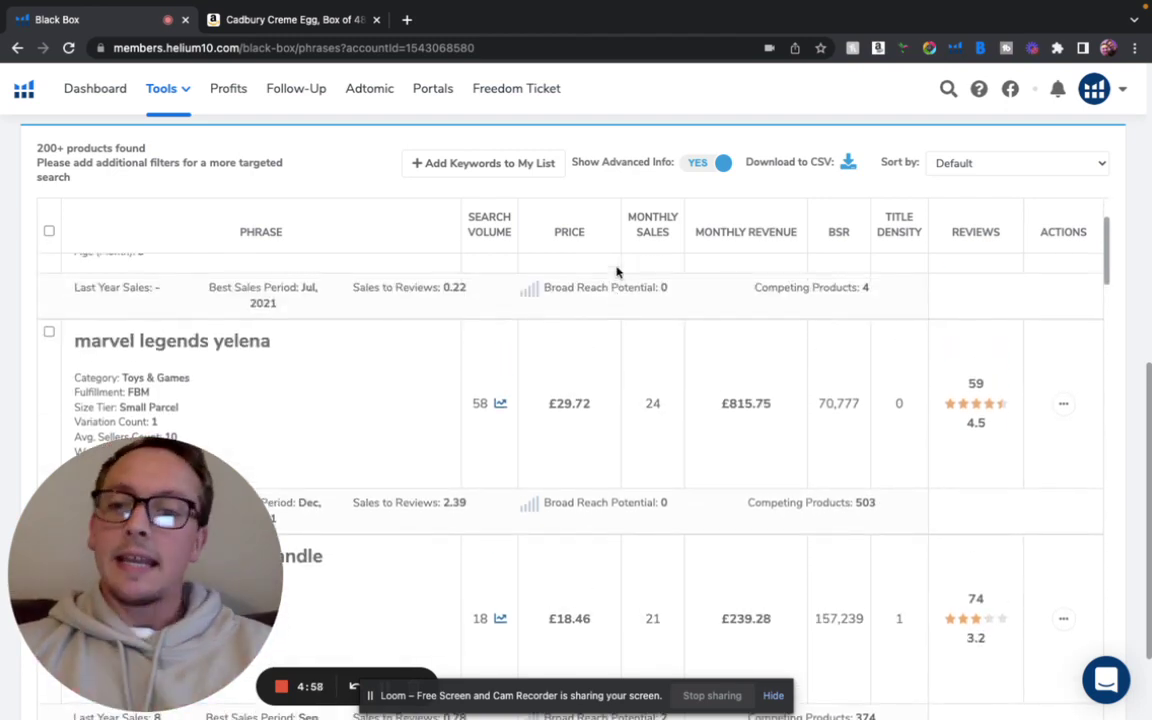
scroll(617, 270, down, 1)
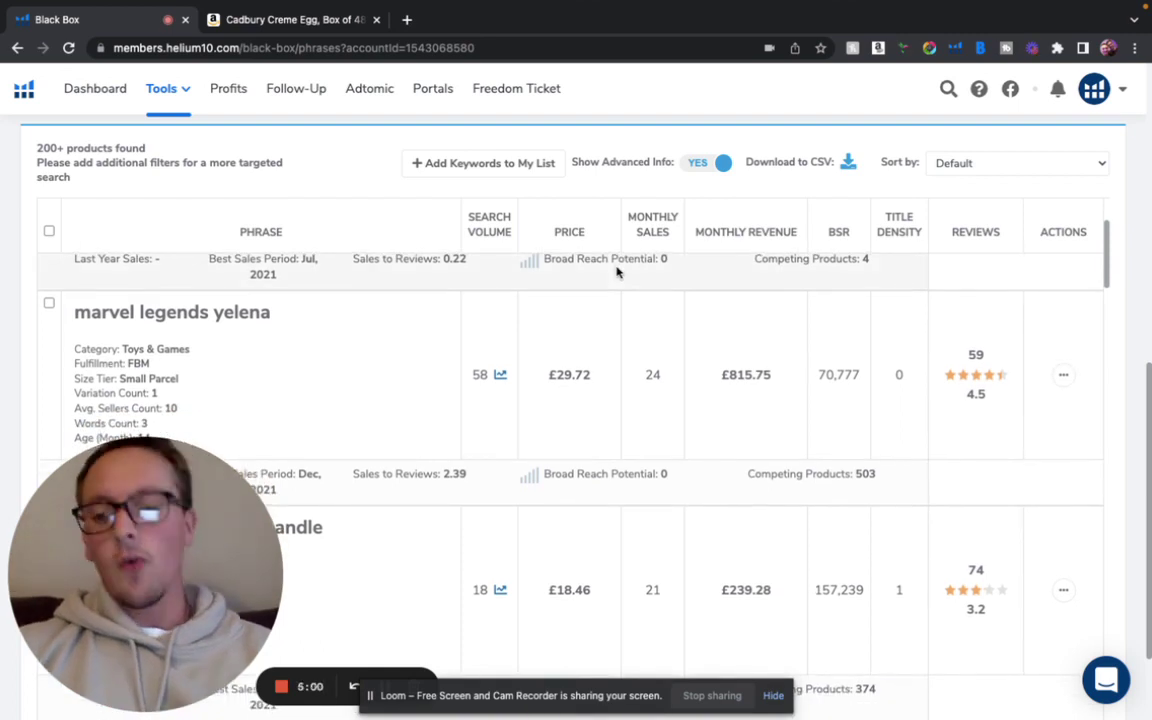
scroll(617, 270, down, 3)
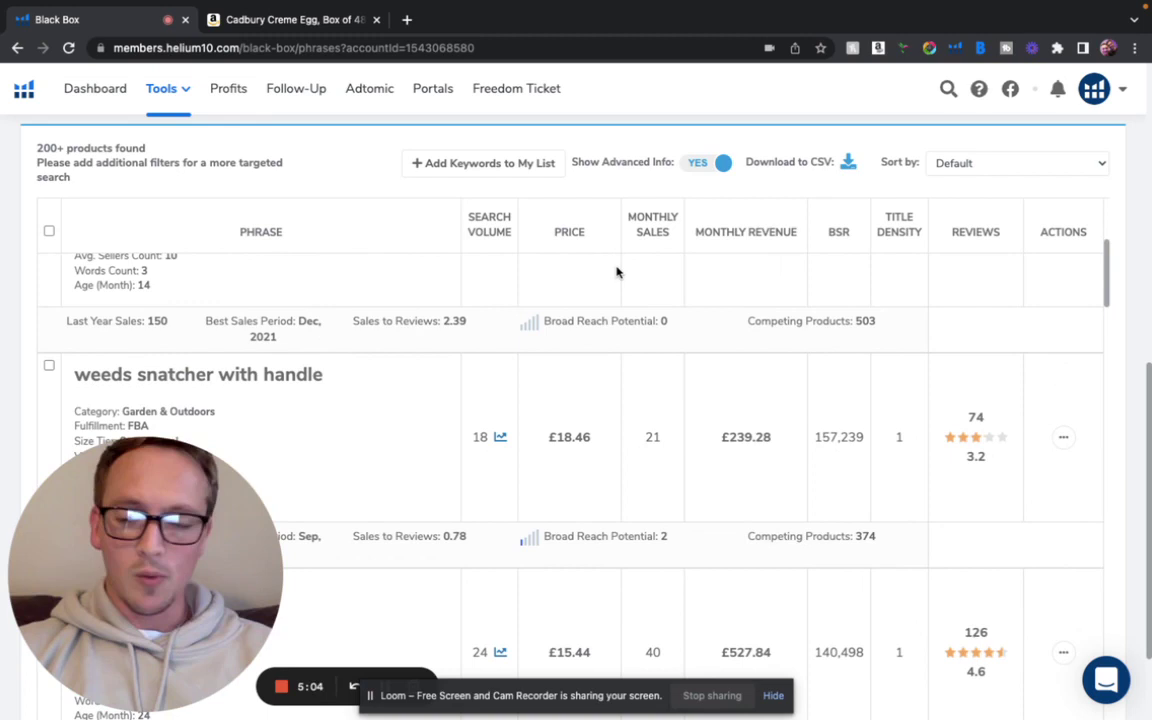
scroll(616, 271, down, 7)
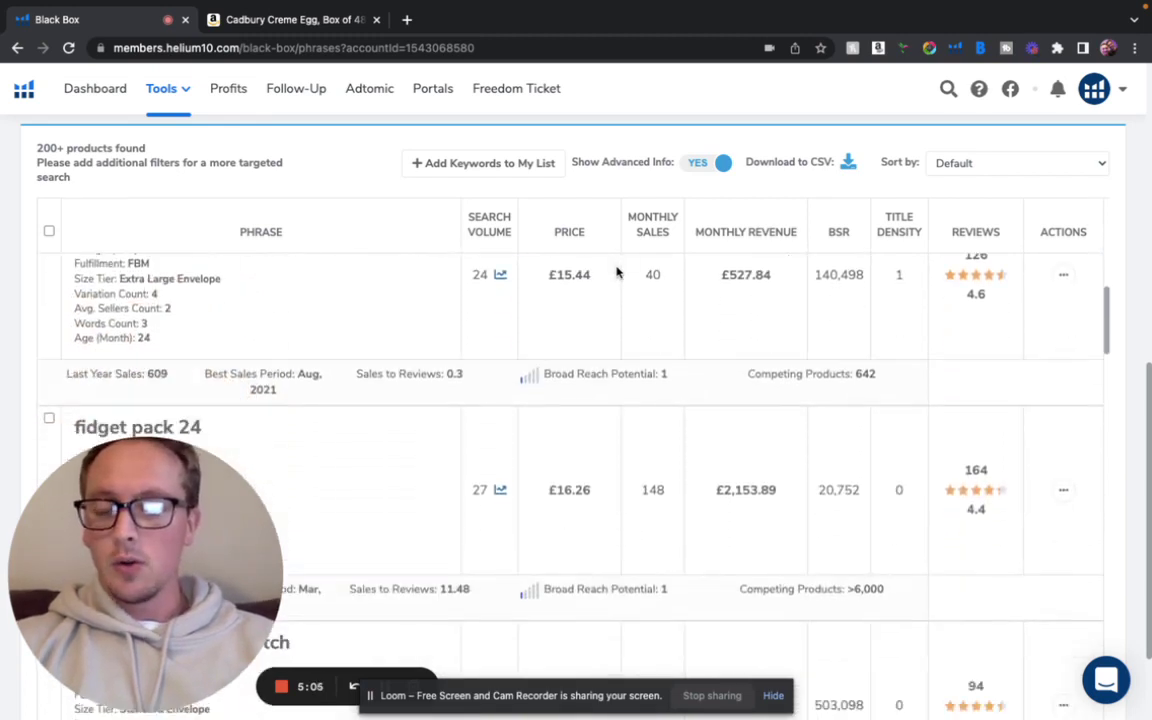
scroll(616, 271, down, 8)
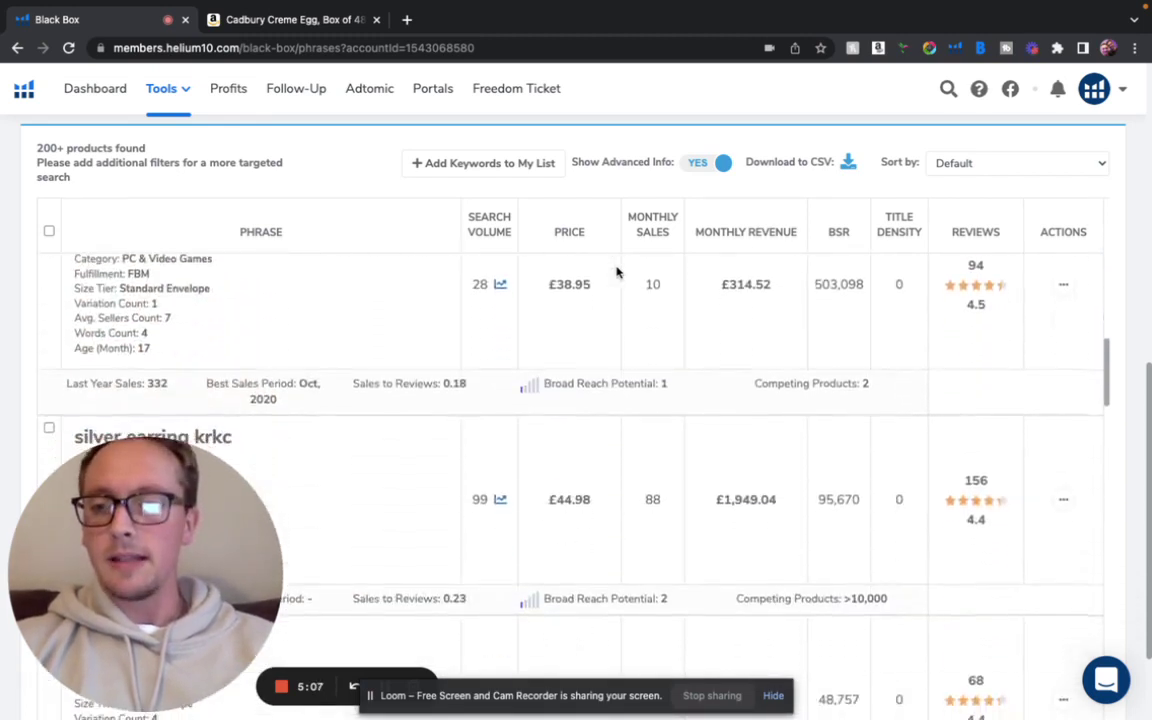
scroll(616, 271, down, 6)
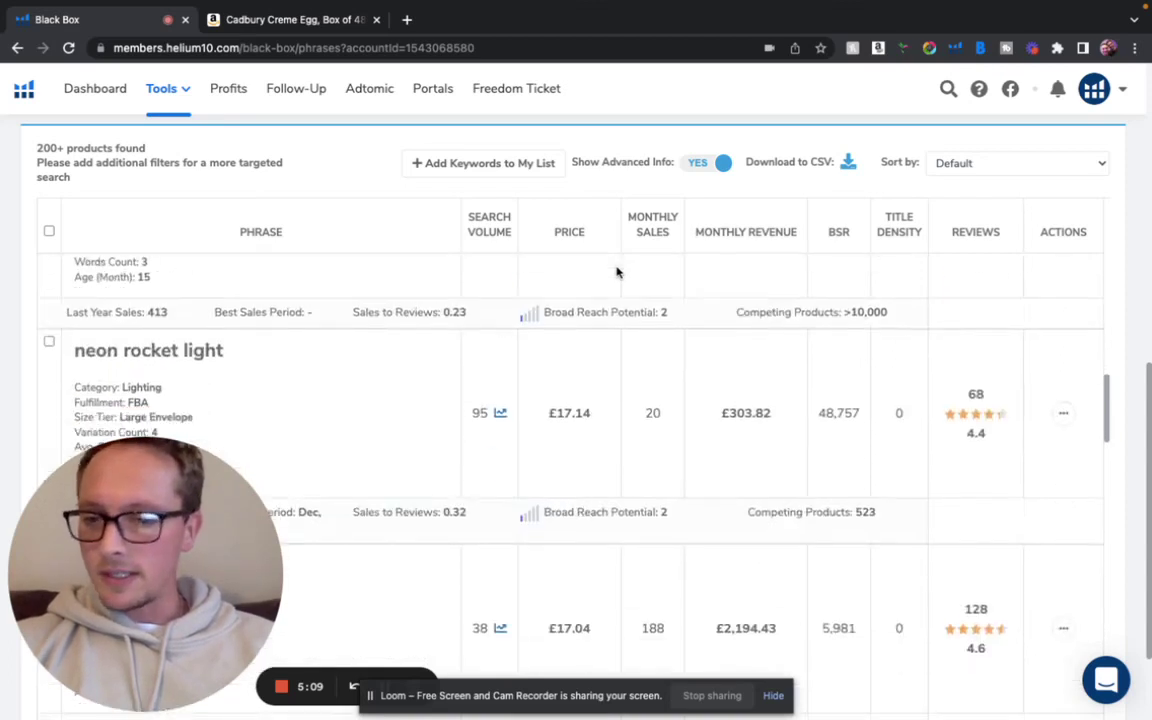
scroll(616, 271, down, 4)
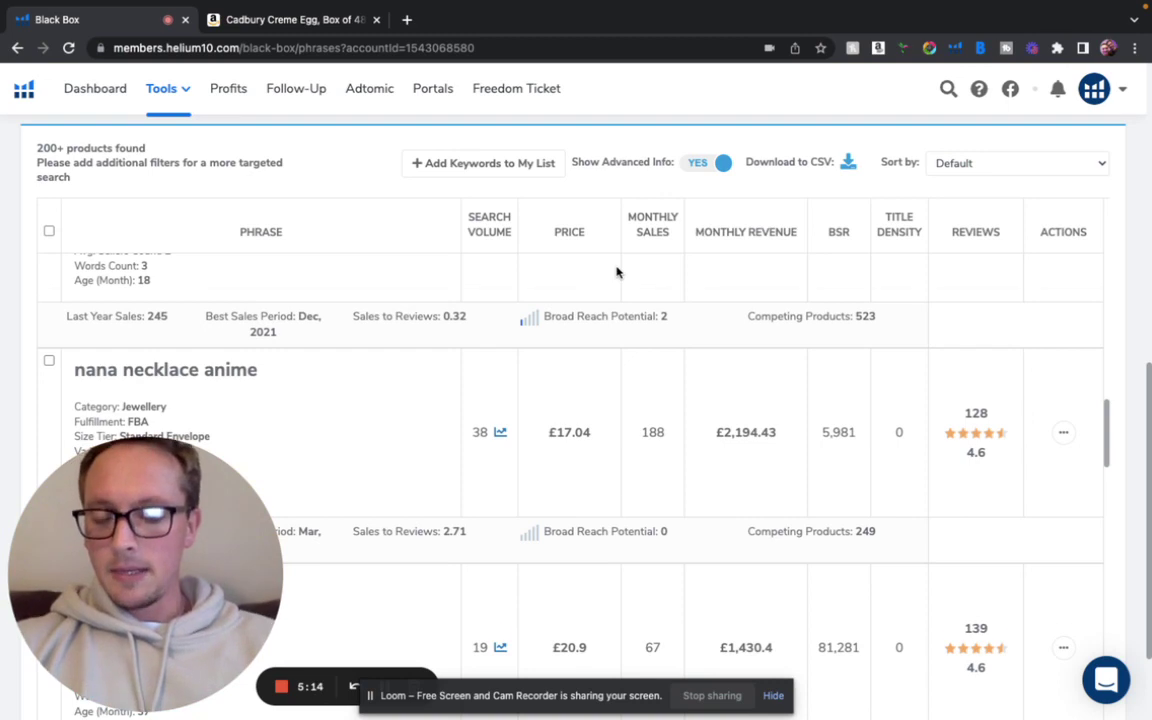
scroll(616, 271, down, 1)
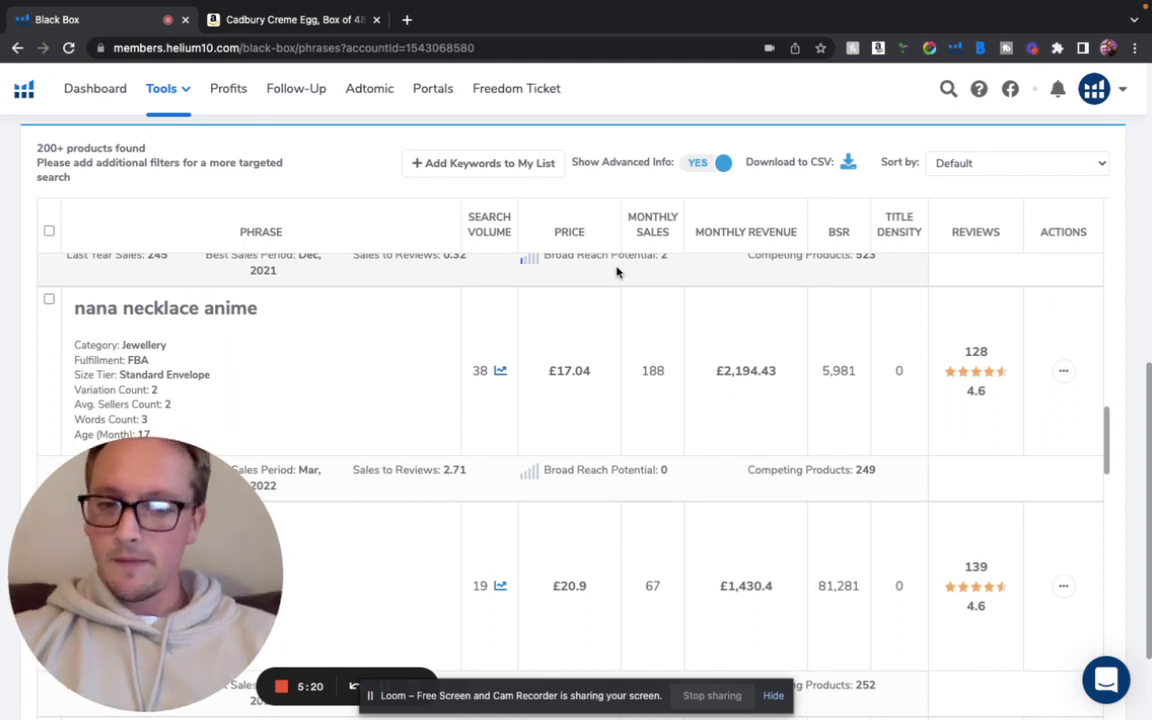
scroll(616, 271, down, 1)
scroll(616, 271, up, 1)
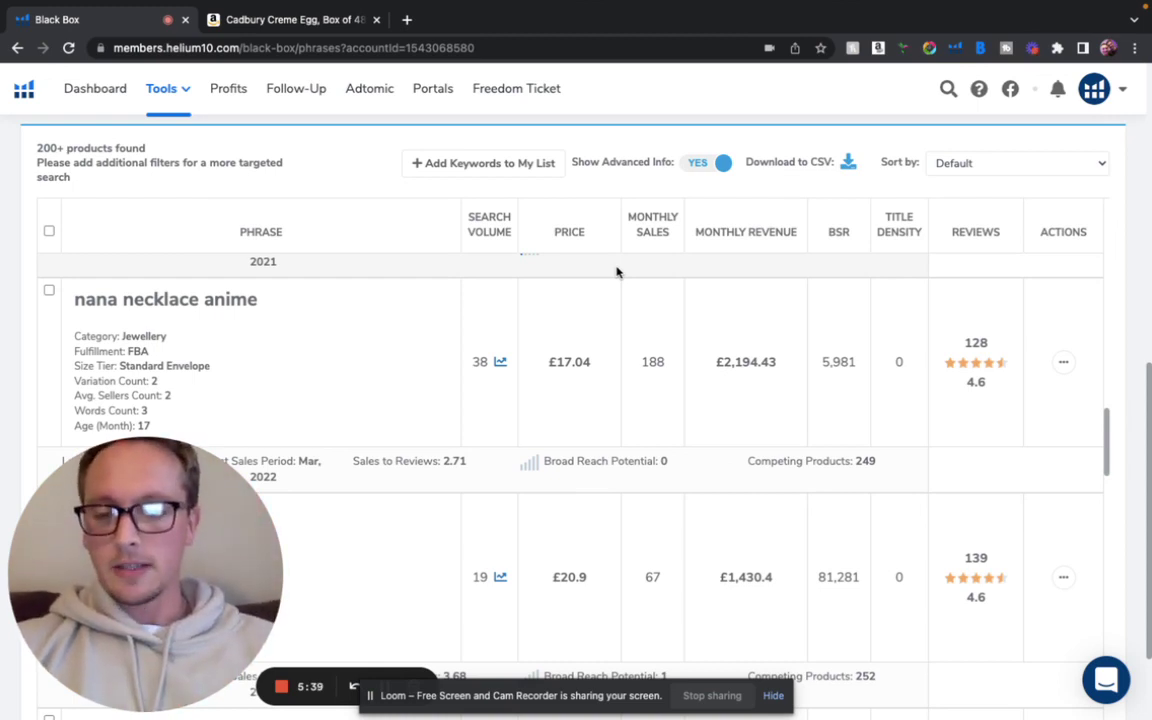
scroll(617, 271, down, 3)
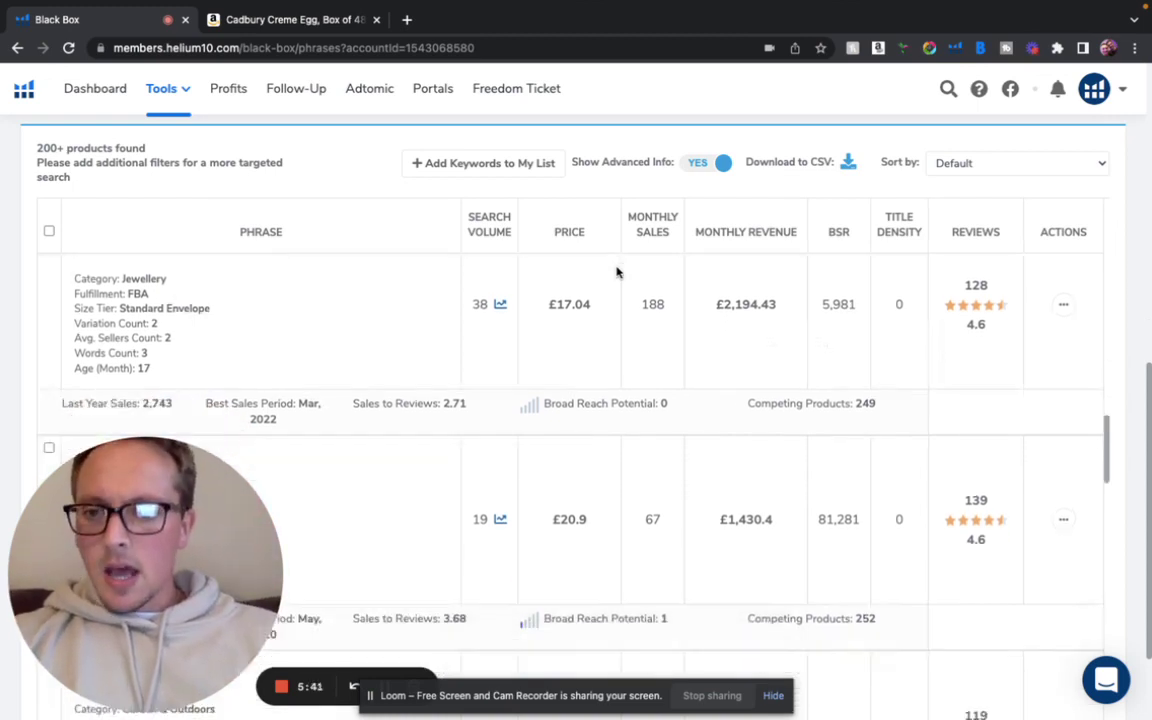
scroll(617, 271, down, 2)
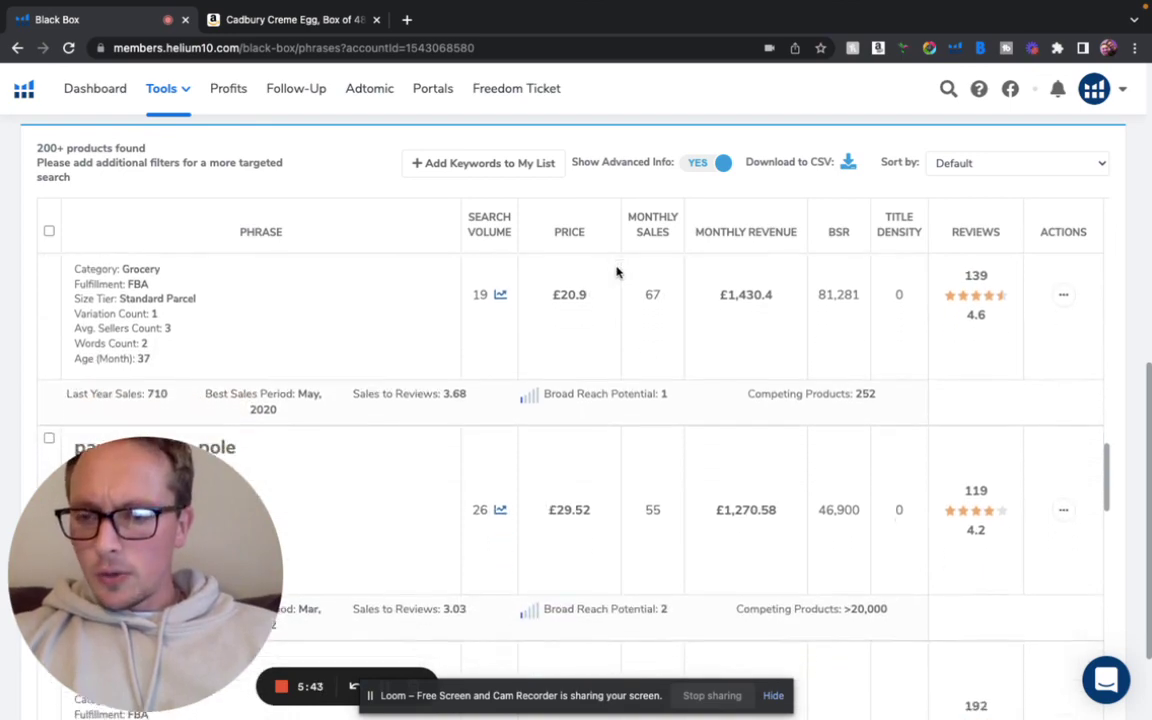
scroll(617, 271, down, 3)
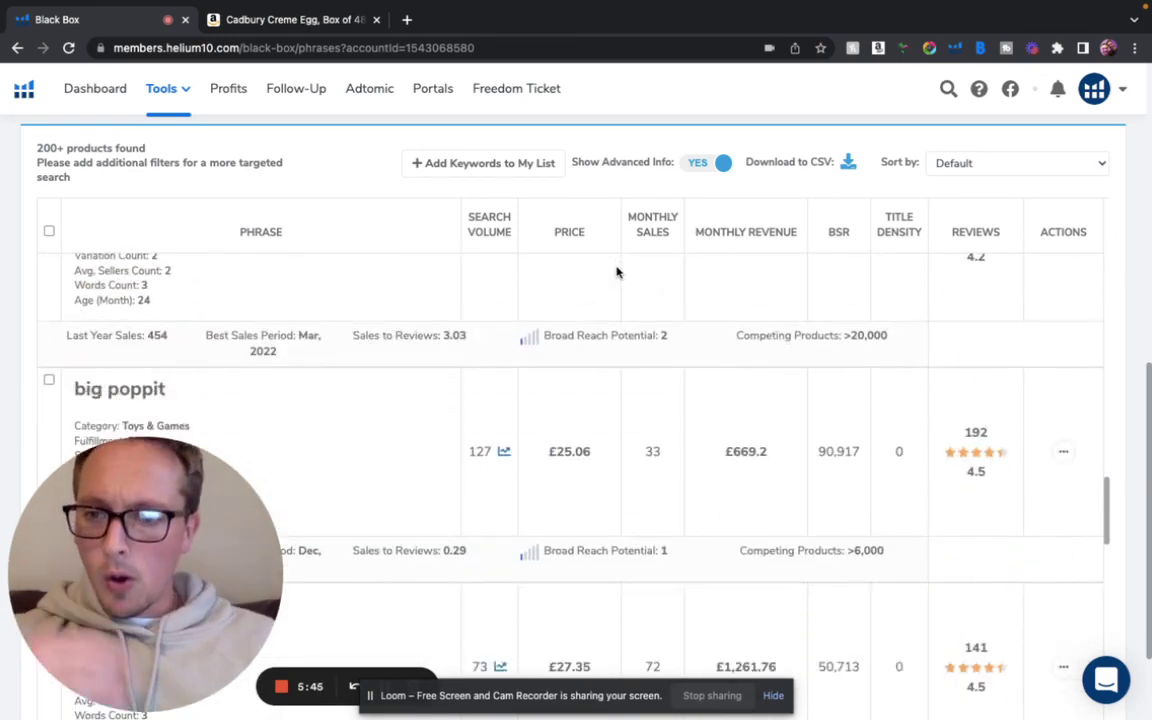
scroll(617, 271, down, 2)
scroll(617, 271, down, 6)
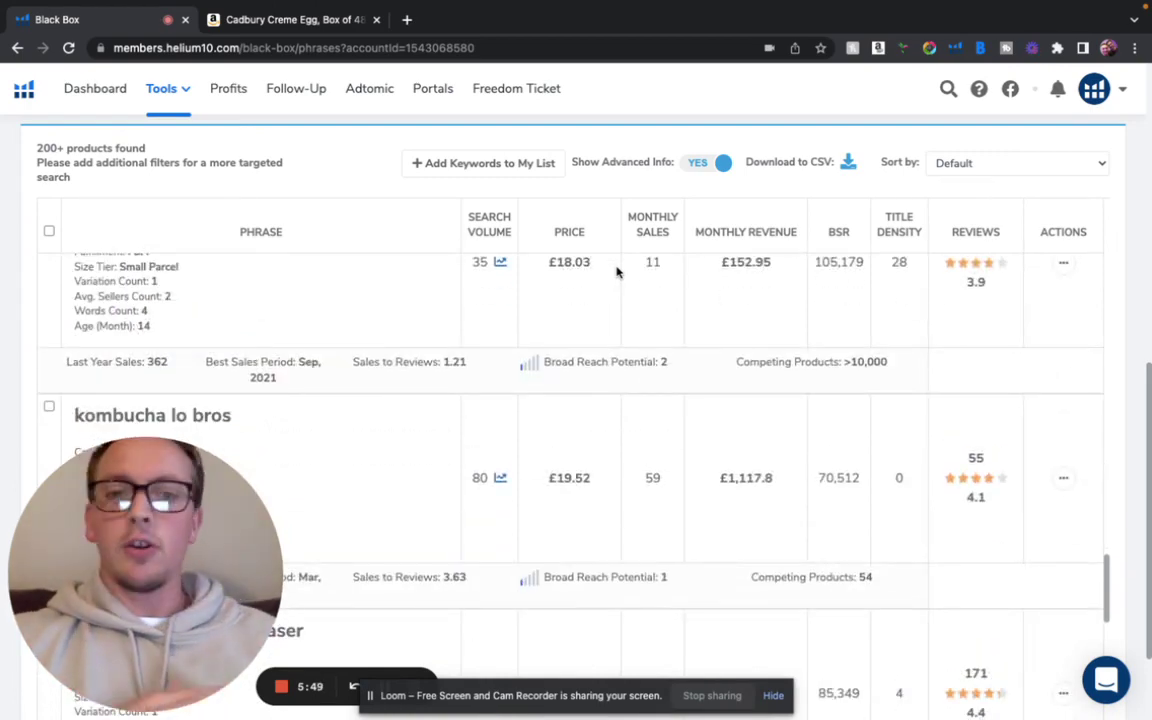
scroll(617, 271, down, 8)
Step: Scroll through the Black Box results, then show the Cadbury Creme Egg, Box of 48 Amazon listing
scroll(655, 381, up, 20)
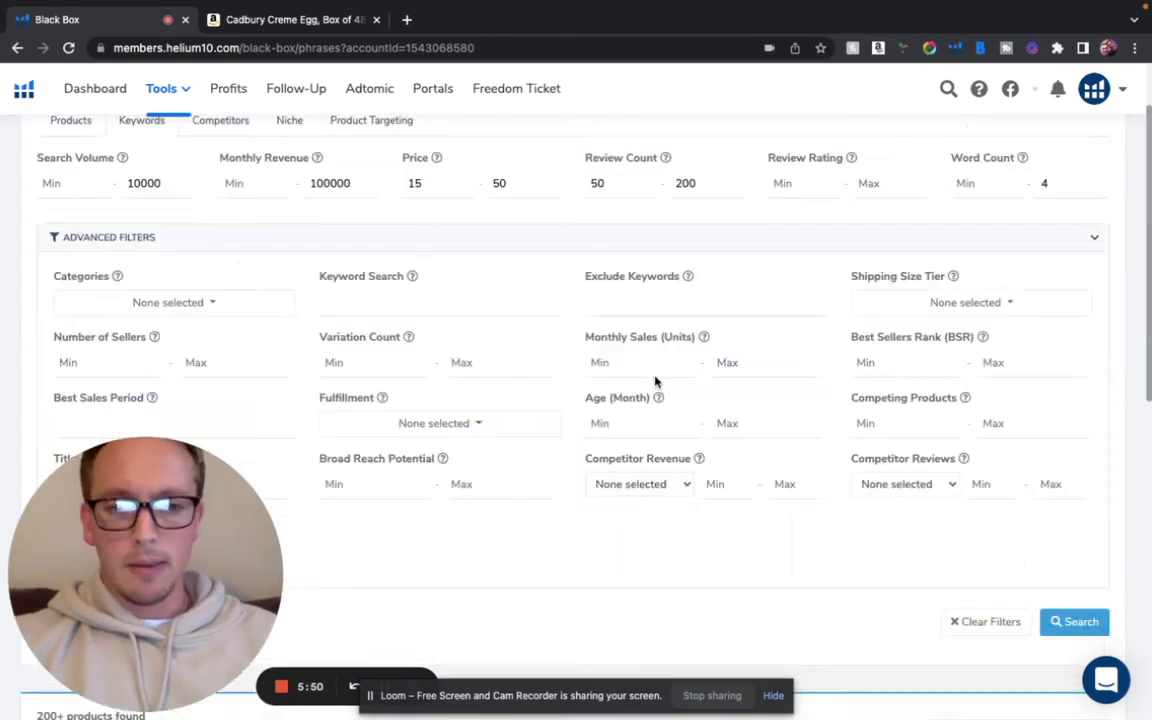
scroll(655, 381, up, 2)
scroll(656, 378, down, 4)
scroll(477, 275, up, 2)
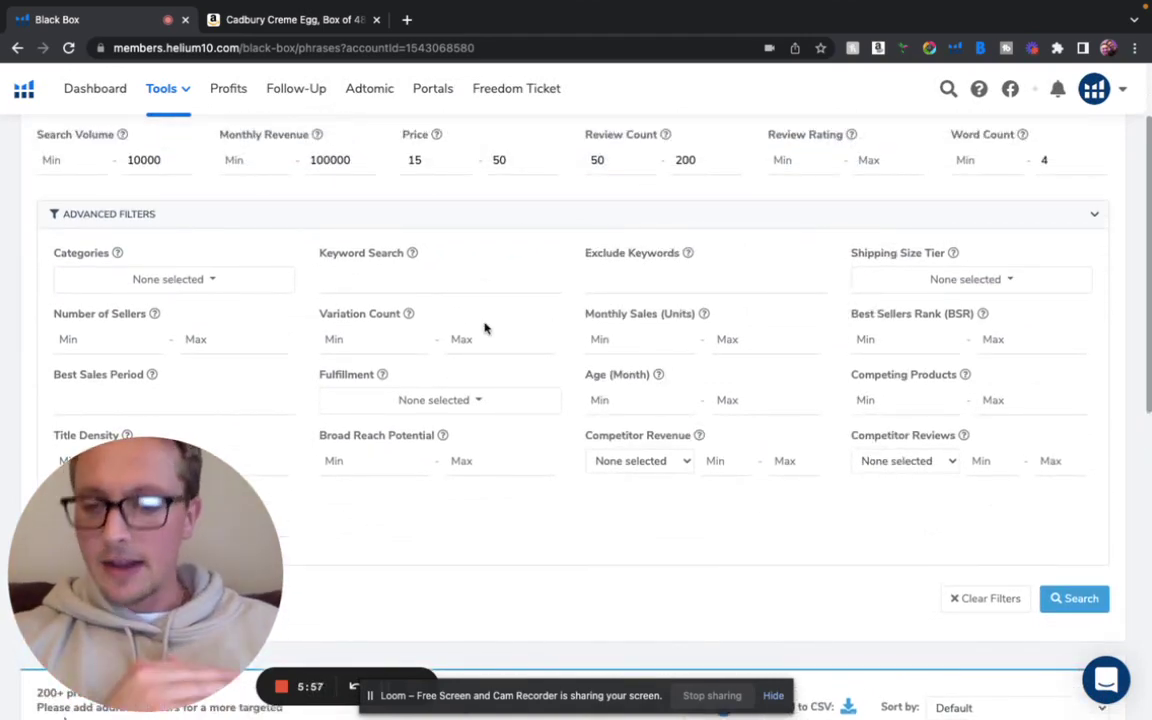
scroll(485, 328, down, 10)
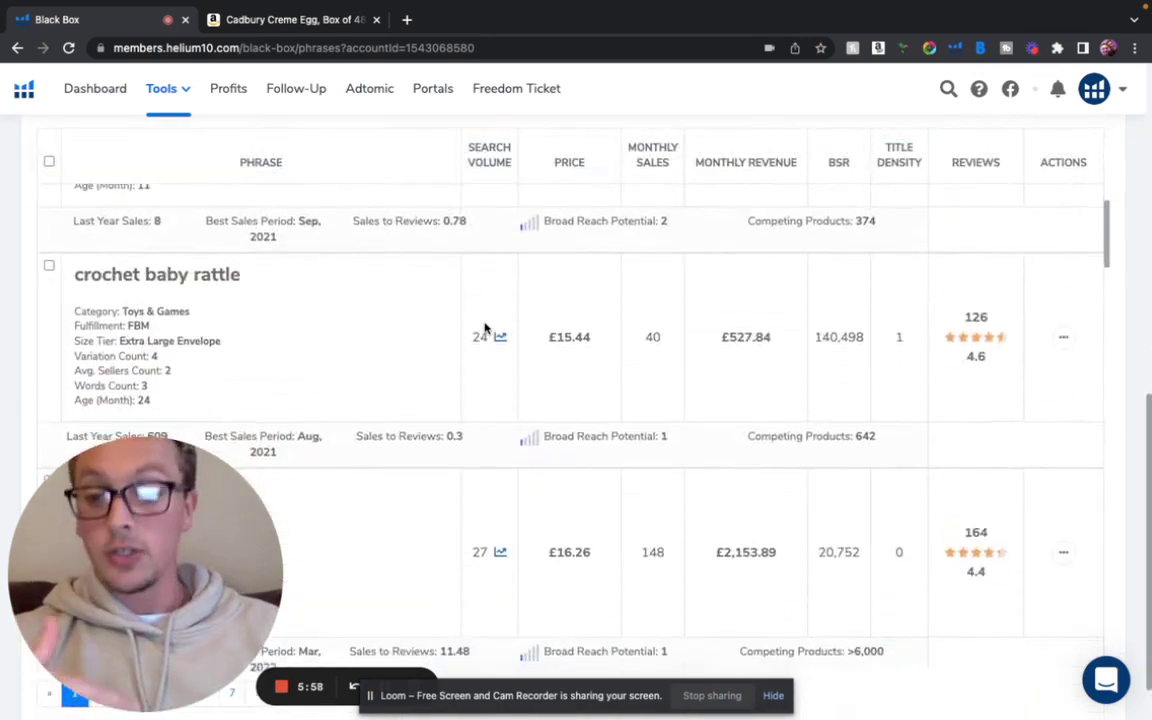
scroll(485, 328, down, 6)
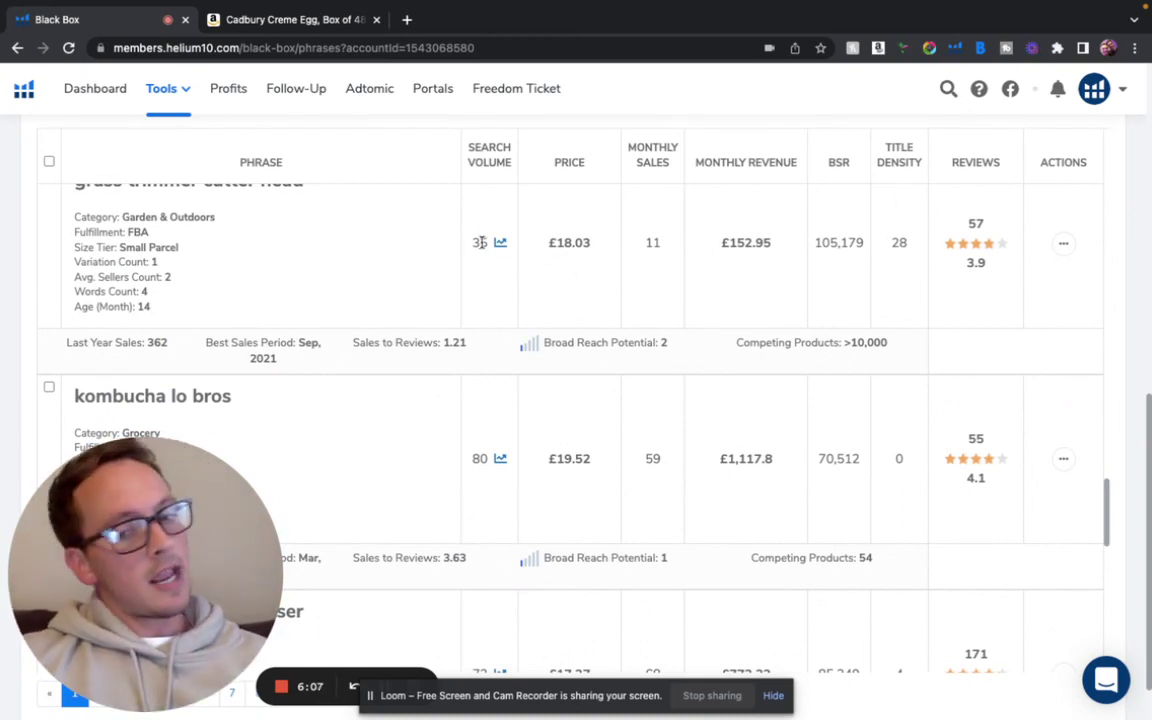
click(271, 22)
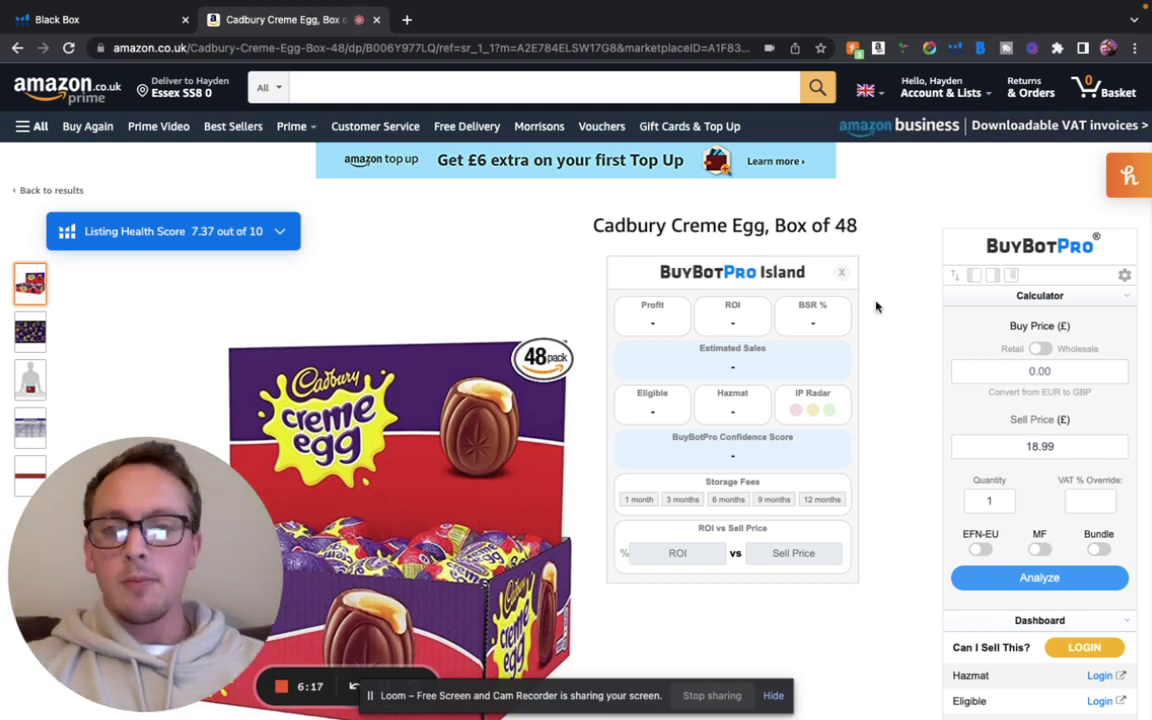
scroll(876, 307, down, 3)
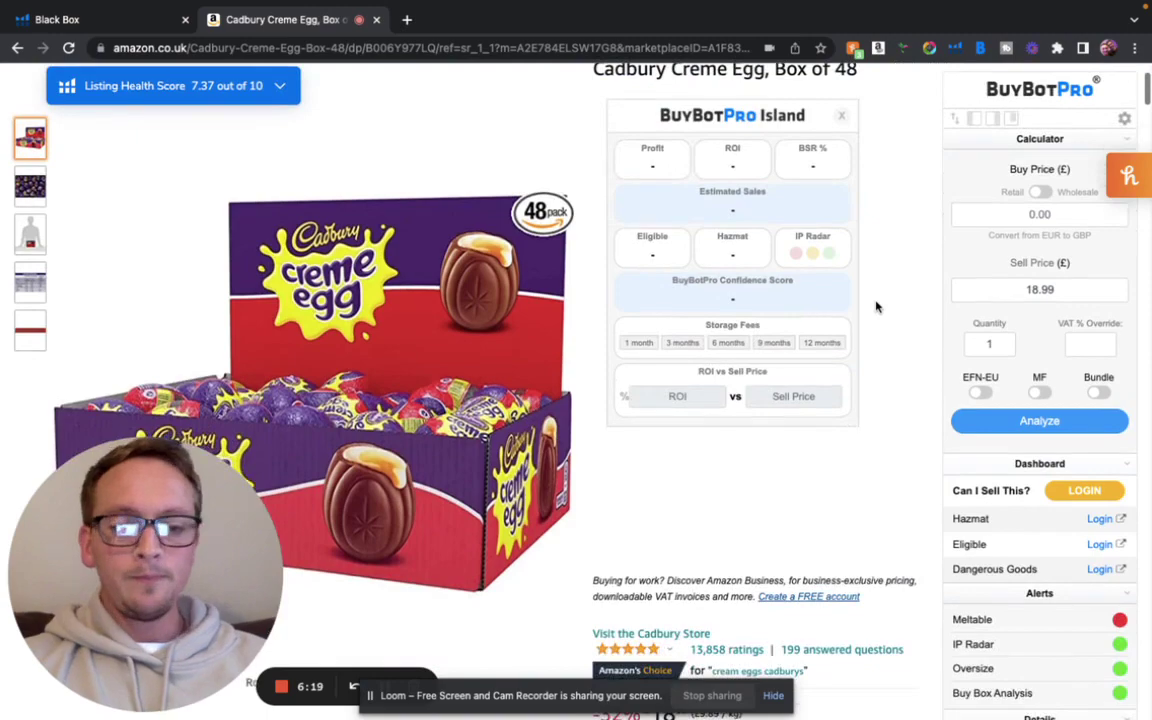
scroll(876, 307, down, 1)
scroll(876, 307, up, 5)
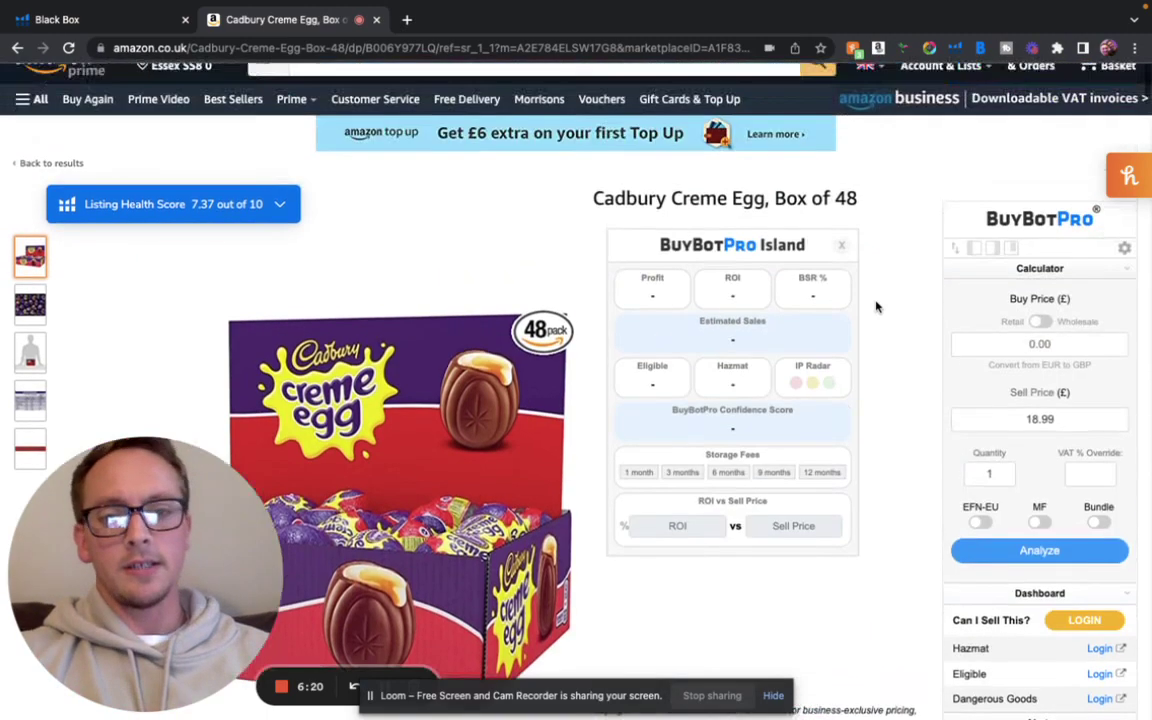
scroll(876, 307, down, 5)
scroll(874, 303, up, 3)
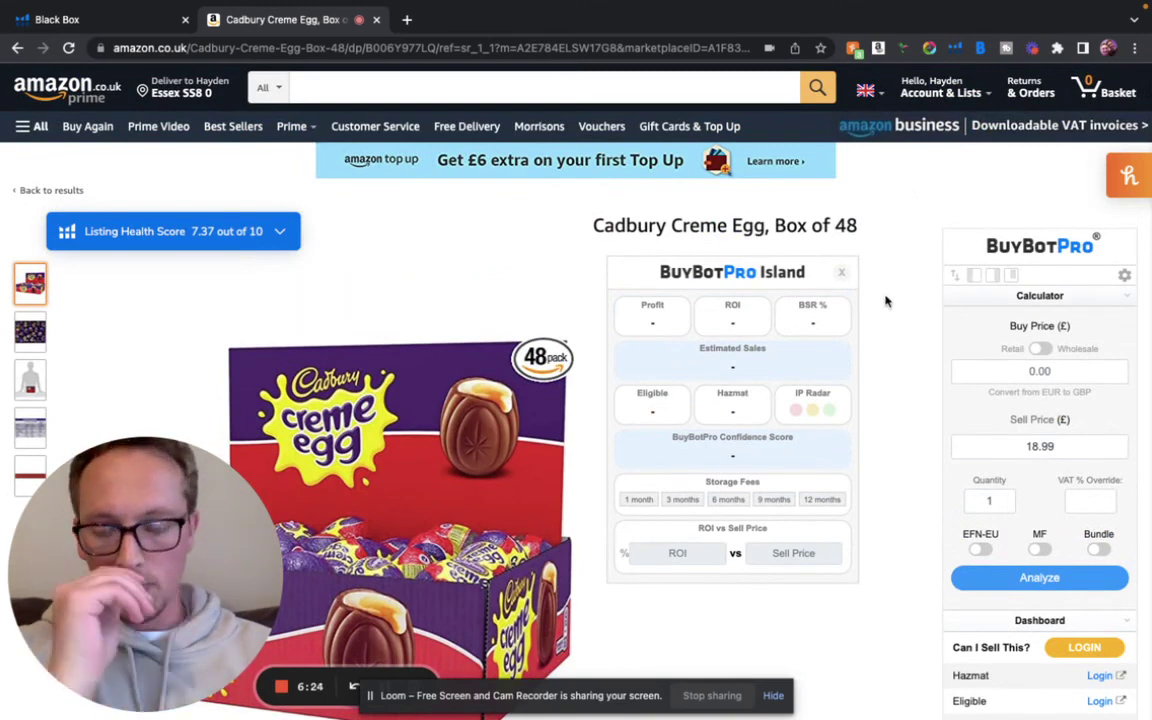
scroll(885, 301, down, 1)
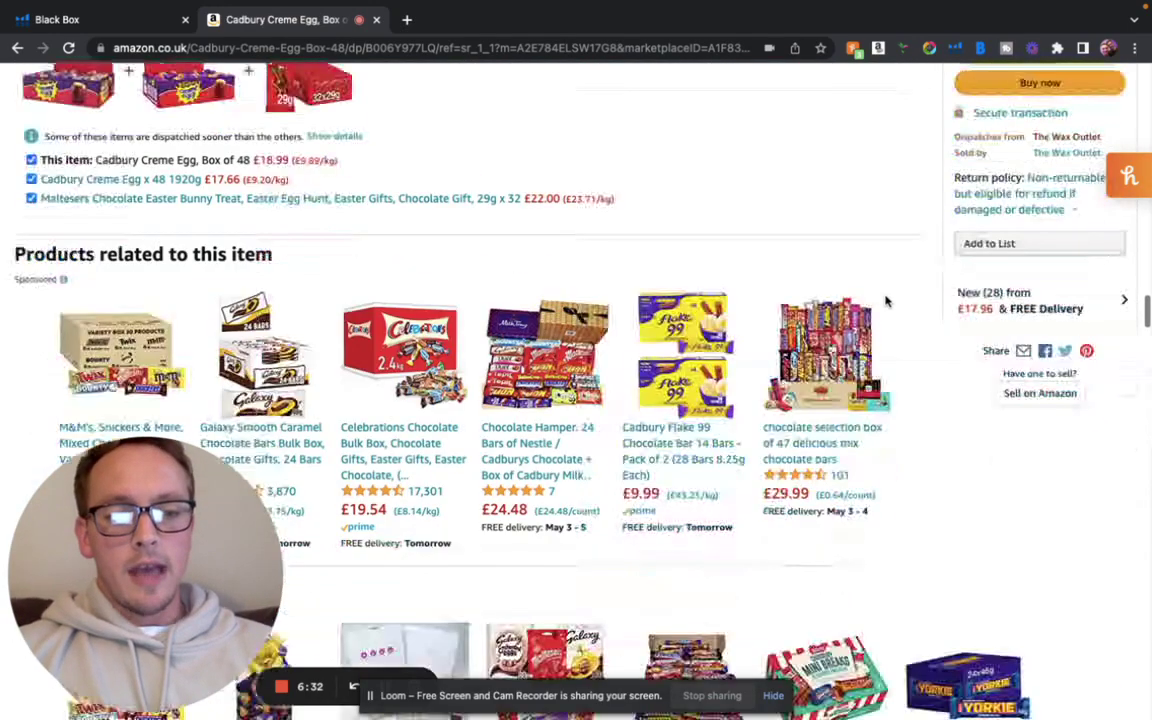
scroll(885, 301, down, 3)
scroll(885, 301, up, 5)
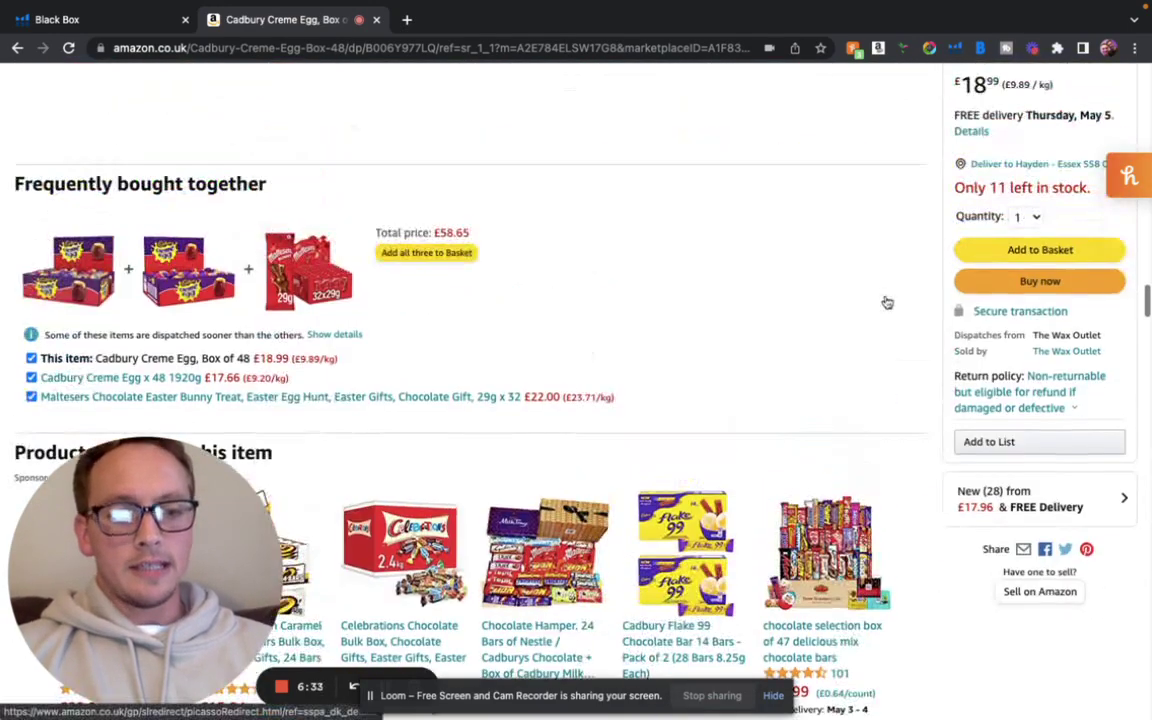
Step: Open The Wax Outlet's seller profile and scroll down to its feedback ratings
click(1070, 352)
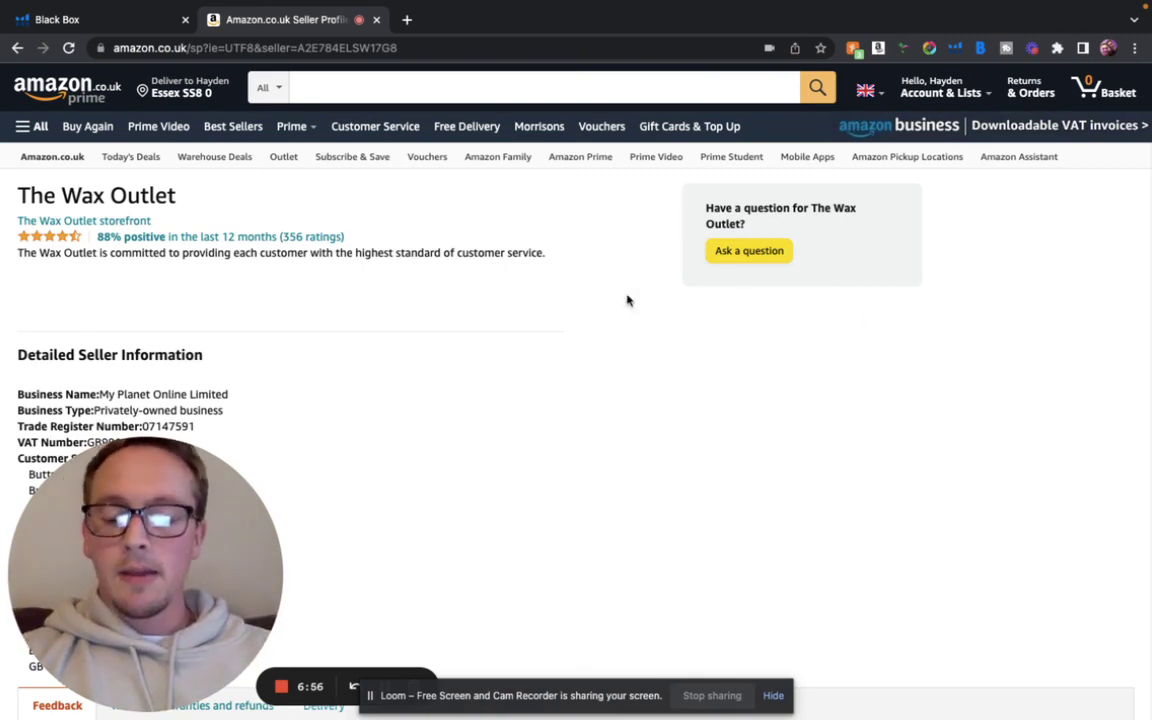
scroll(627, 300, down, 5)
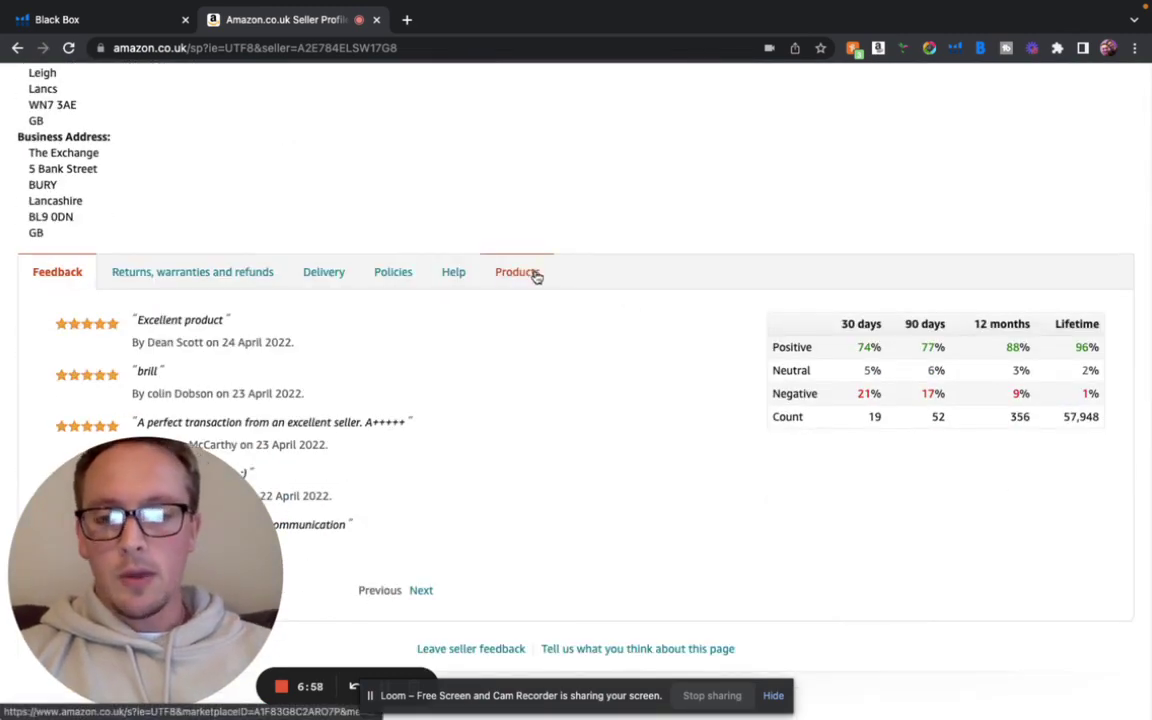
click(520, 272)
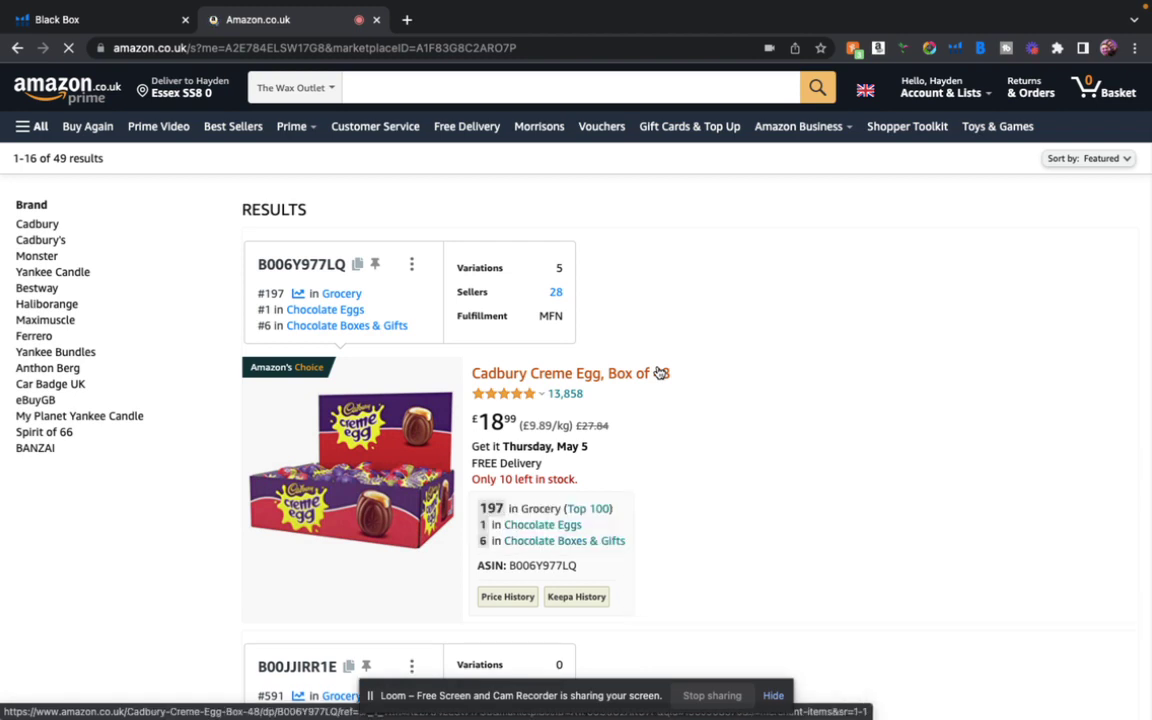
scroll(660, 373, down, 3)
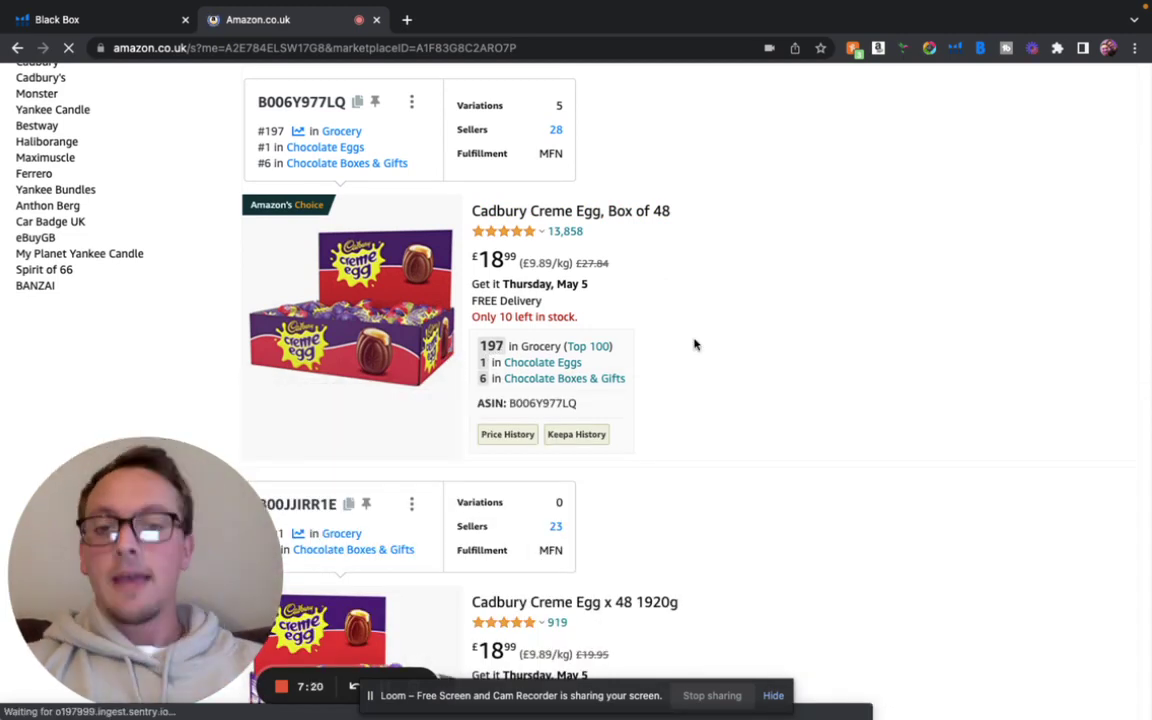
scroll(695, 345, down, 1)
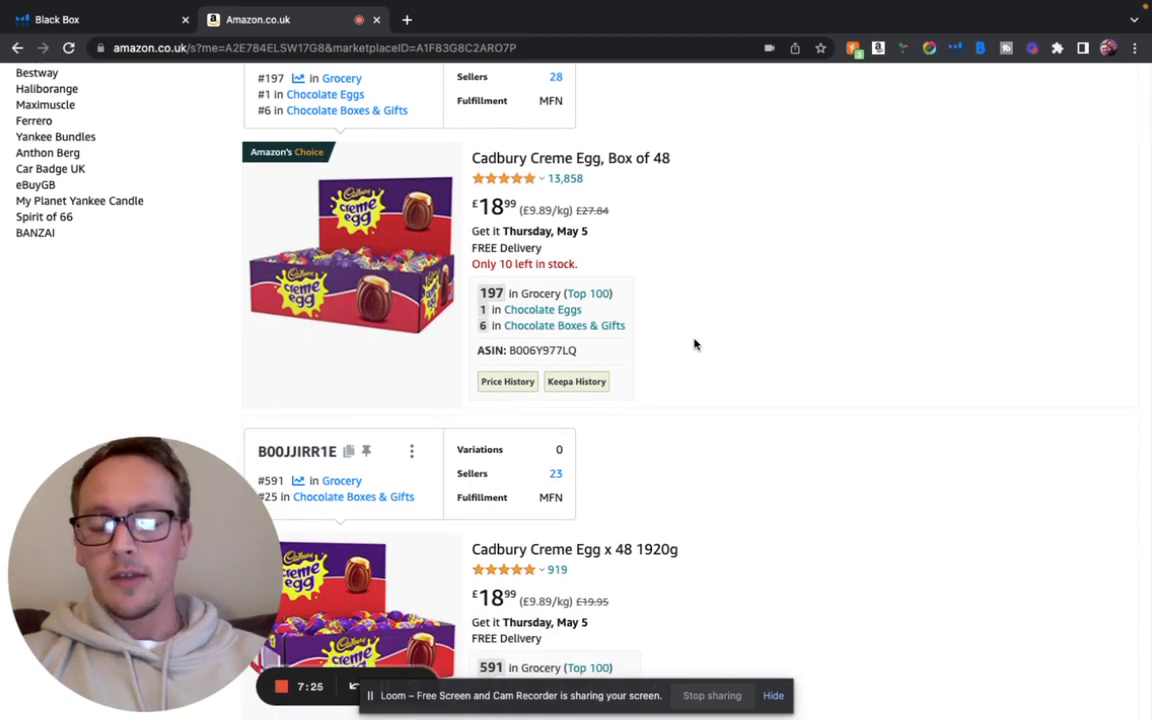
scroll(695, 345, down, 4)
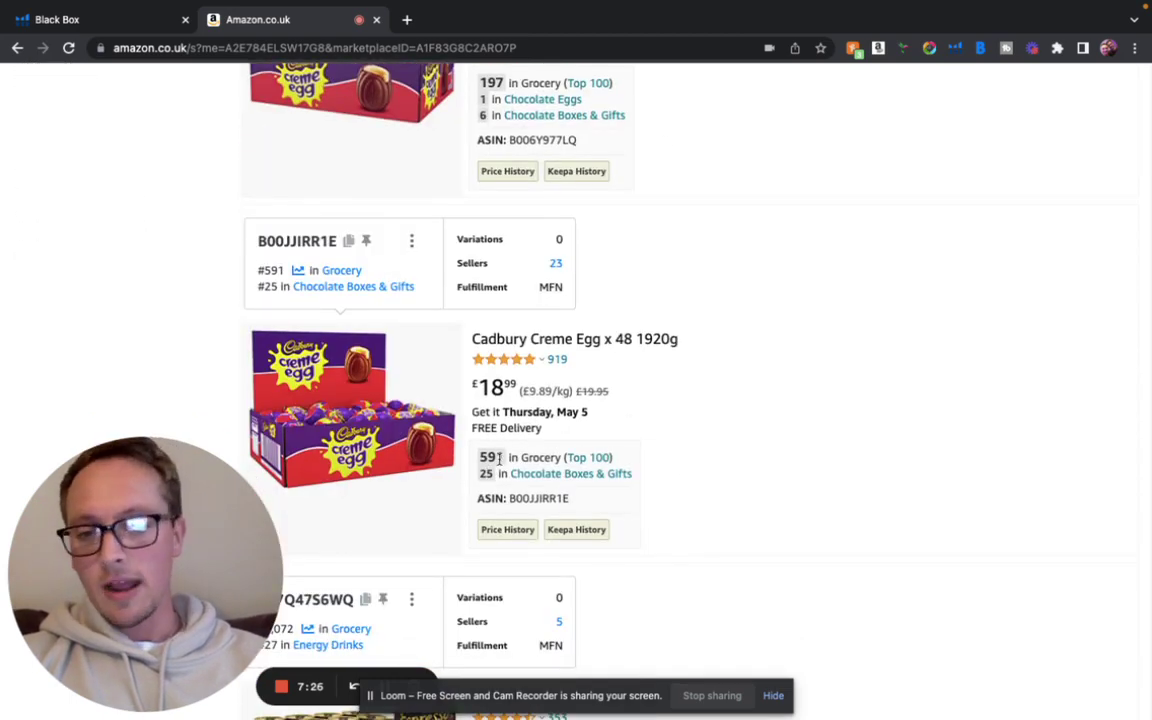
scroll(630, 419, down, 3)
scroll(630, 419, down, 2)
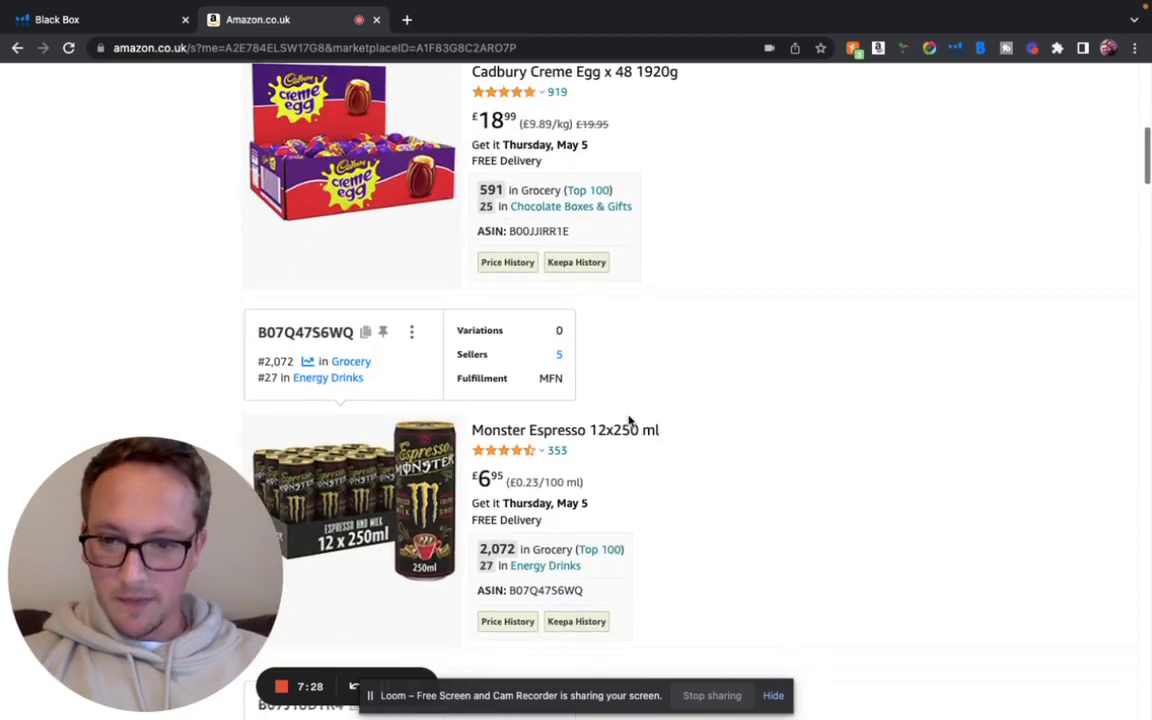
scroll(629, 420, up, 1)
scroll(629, 420, down, 2)
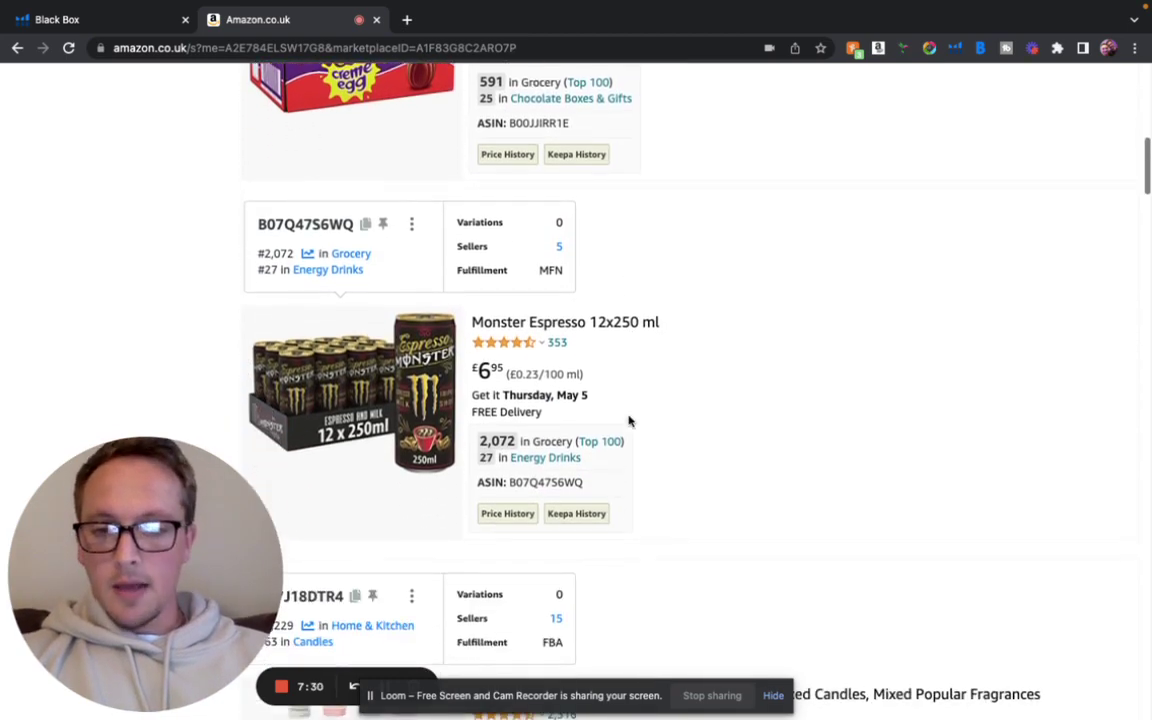
scroll(629, 420, down, 12)
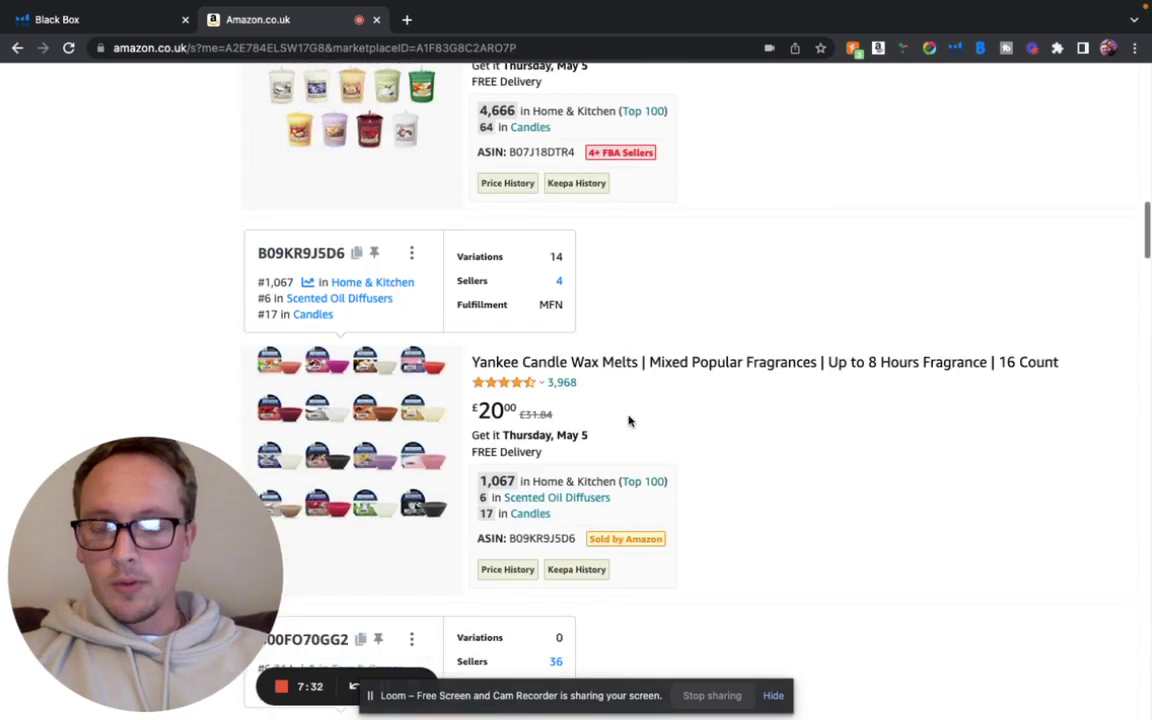
scroll(629, 420, down, 7)
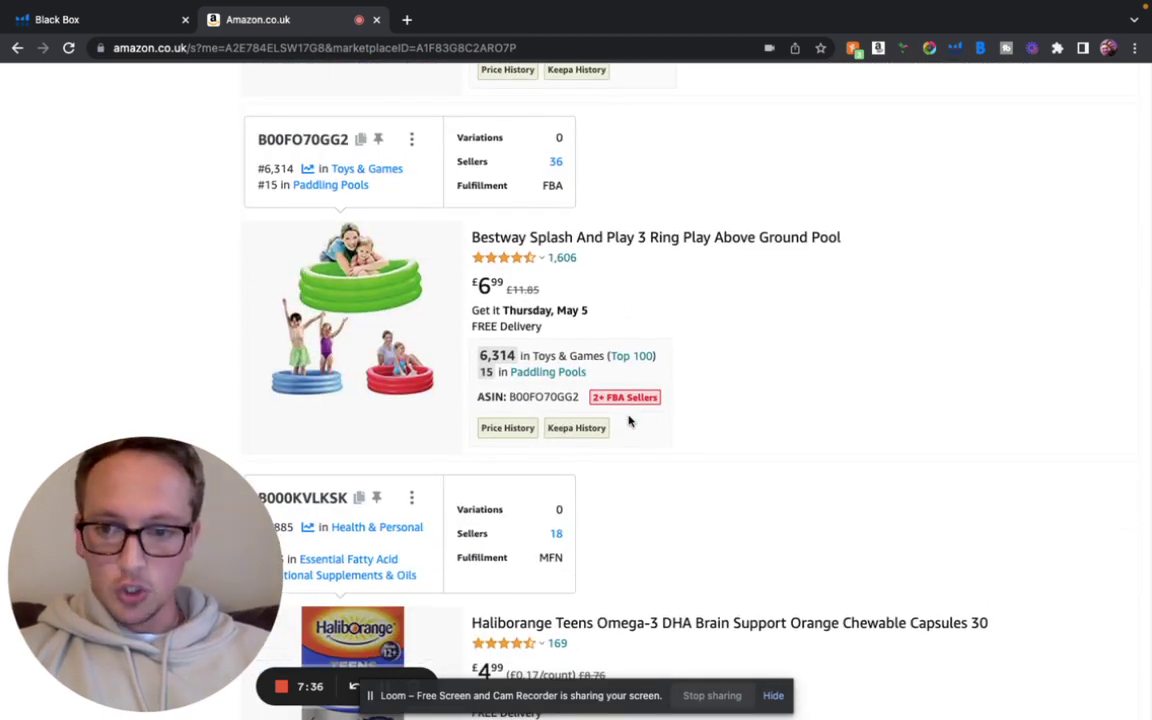
scroll(629, 420, up, 4)
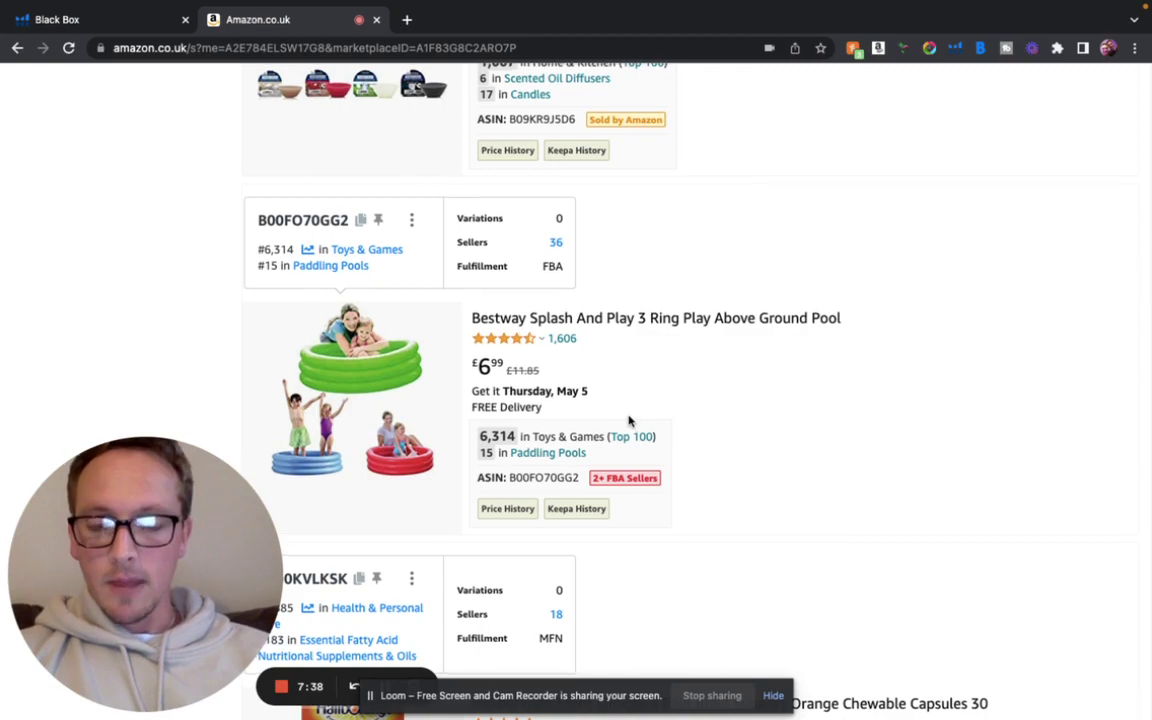
scroll(629, 420, up, 3)
scroll(629, 420, up, 6)
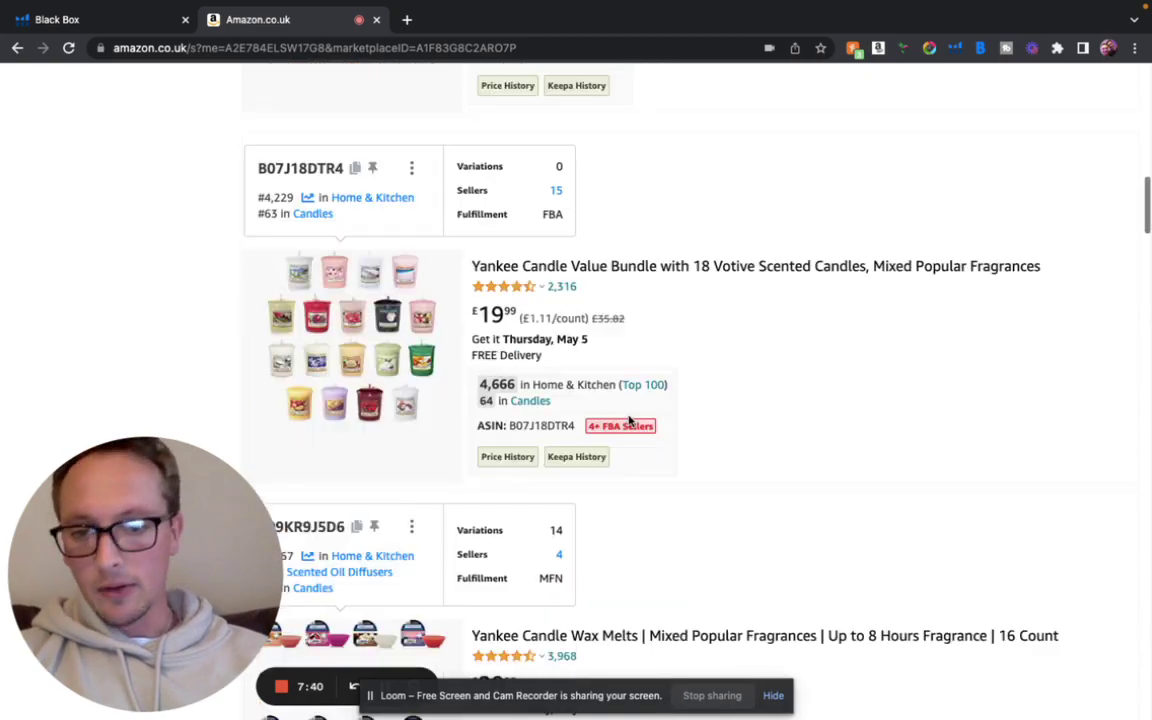
scroll(629, 420, down, 15)
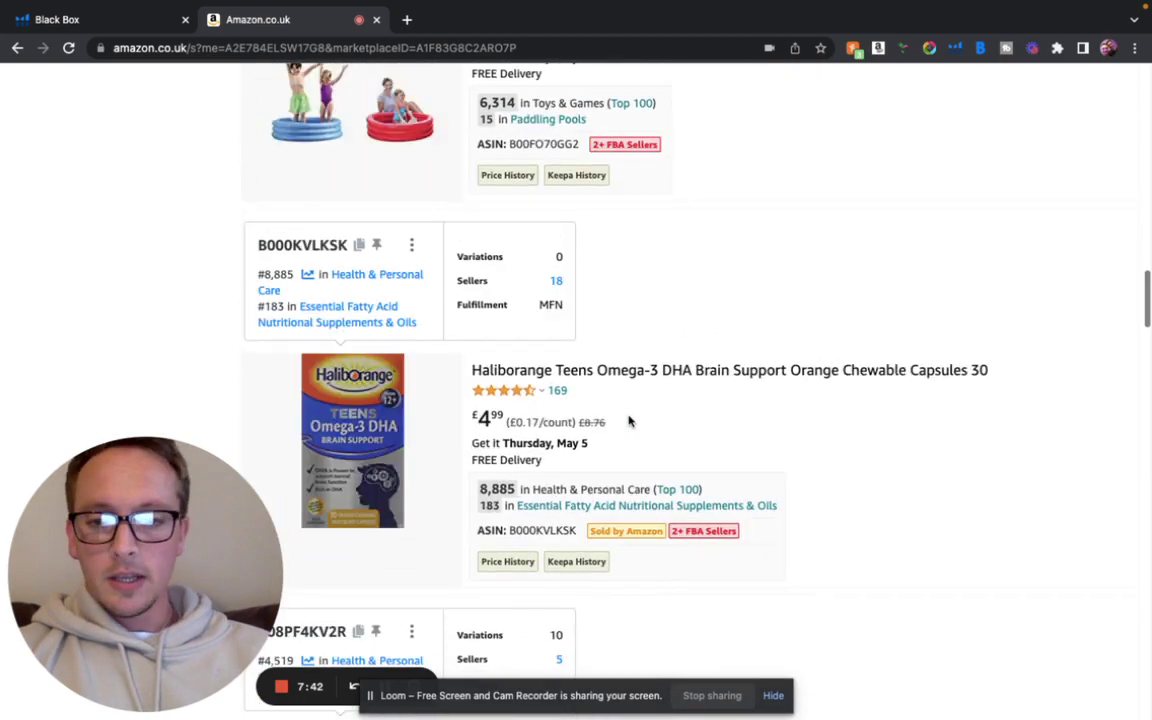
scroll(629, 420, down, 1)
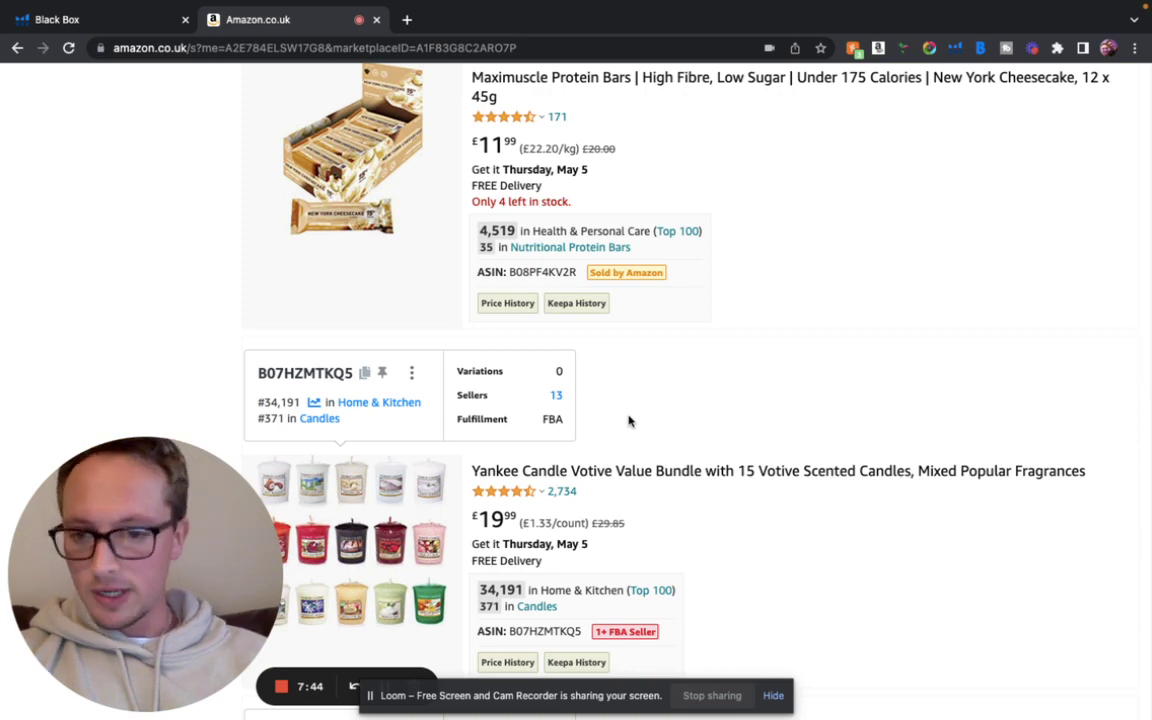
scroll(629, 420, down, 20)
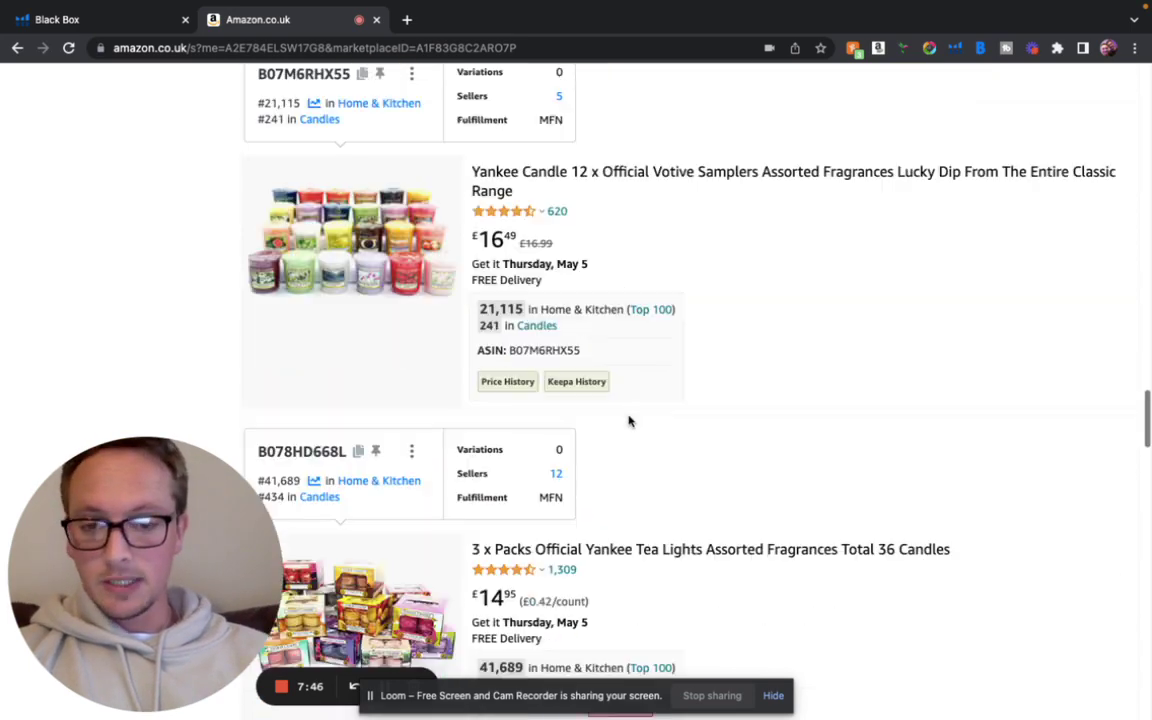
scroll(629, 420, down, 2)
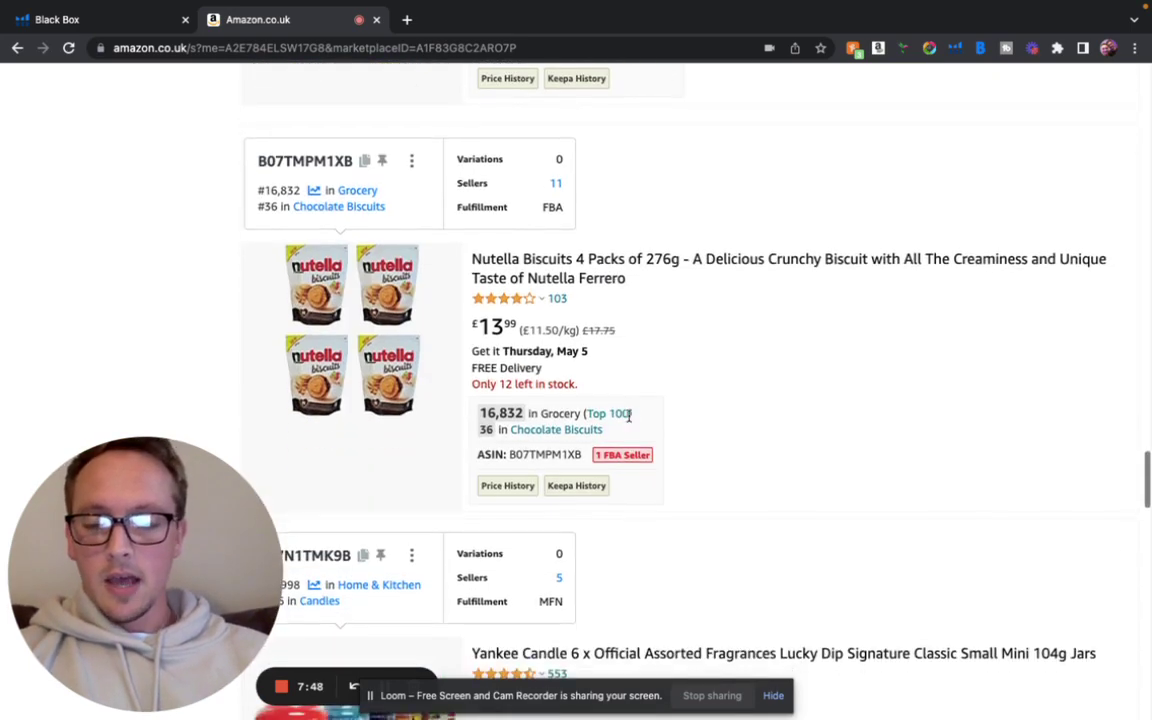
scroll(629, 420, down, 10)
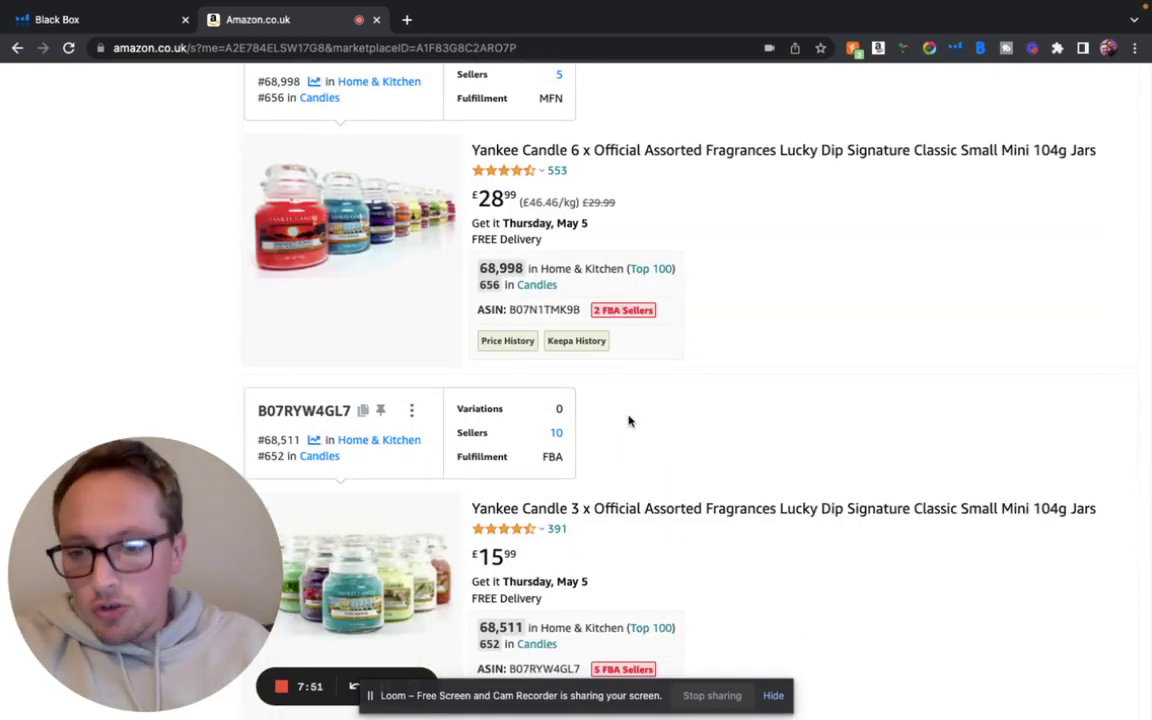
scroll(629, 420, down, 6)
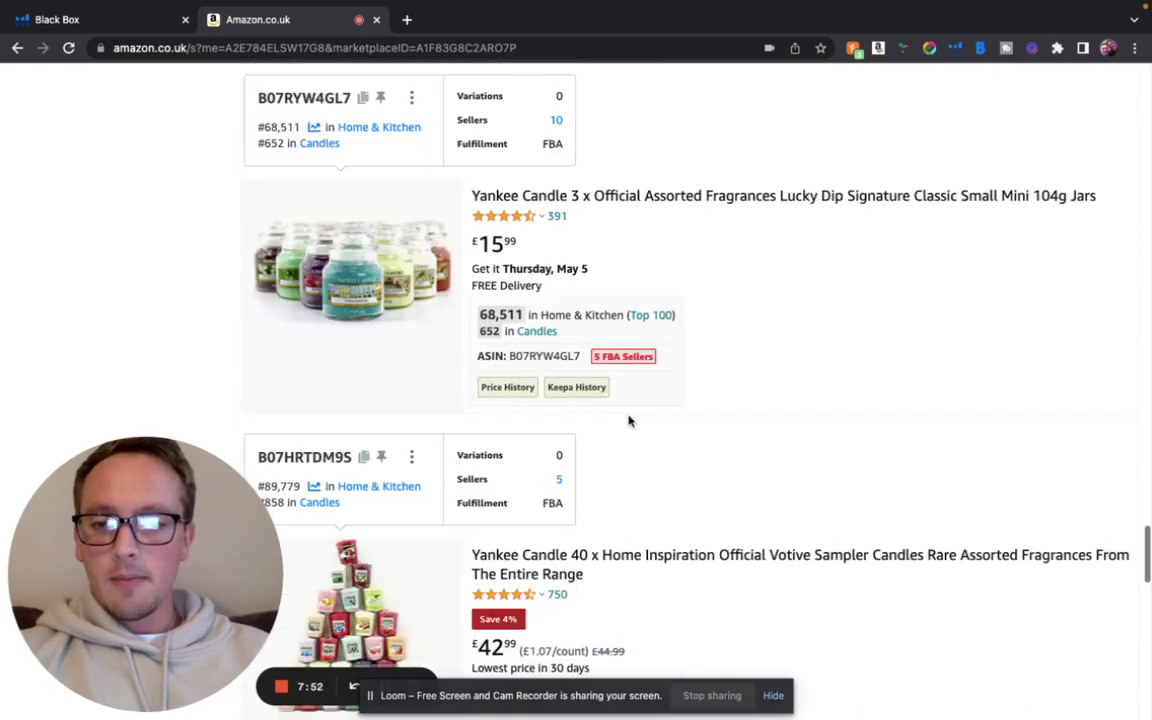
scroll(629, 420, down, 8)
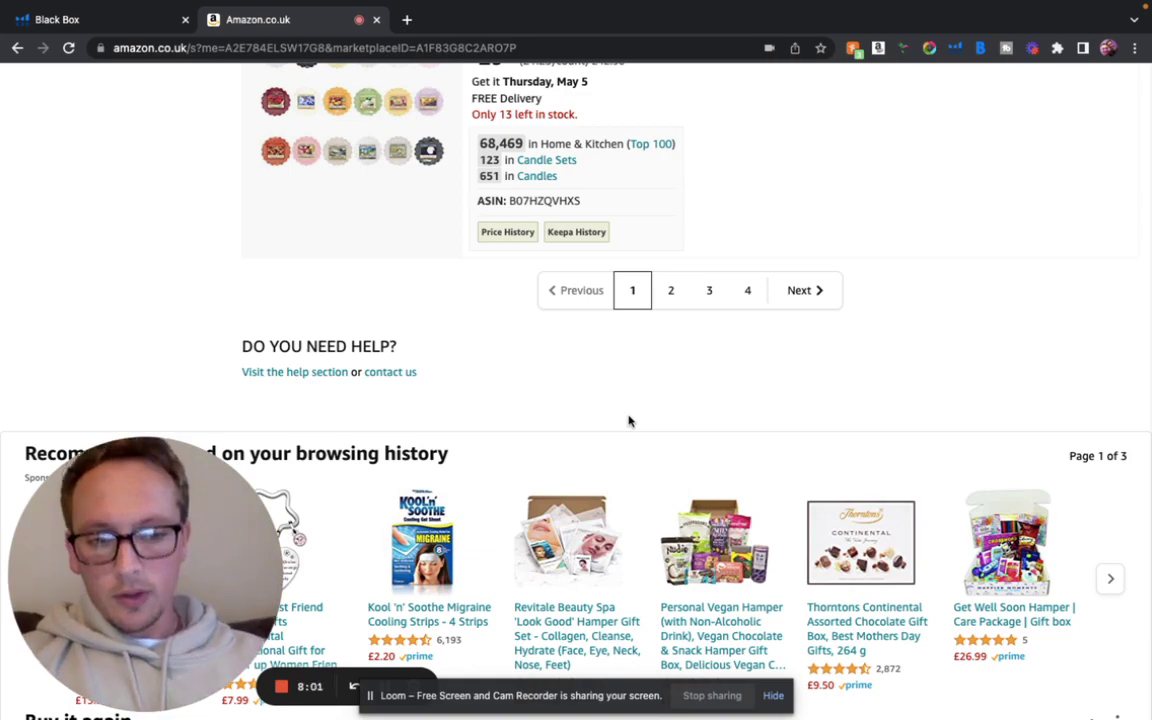
scroll(629, 420, up, 20)
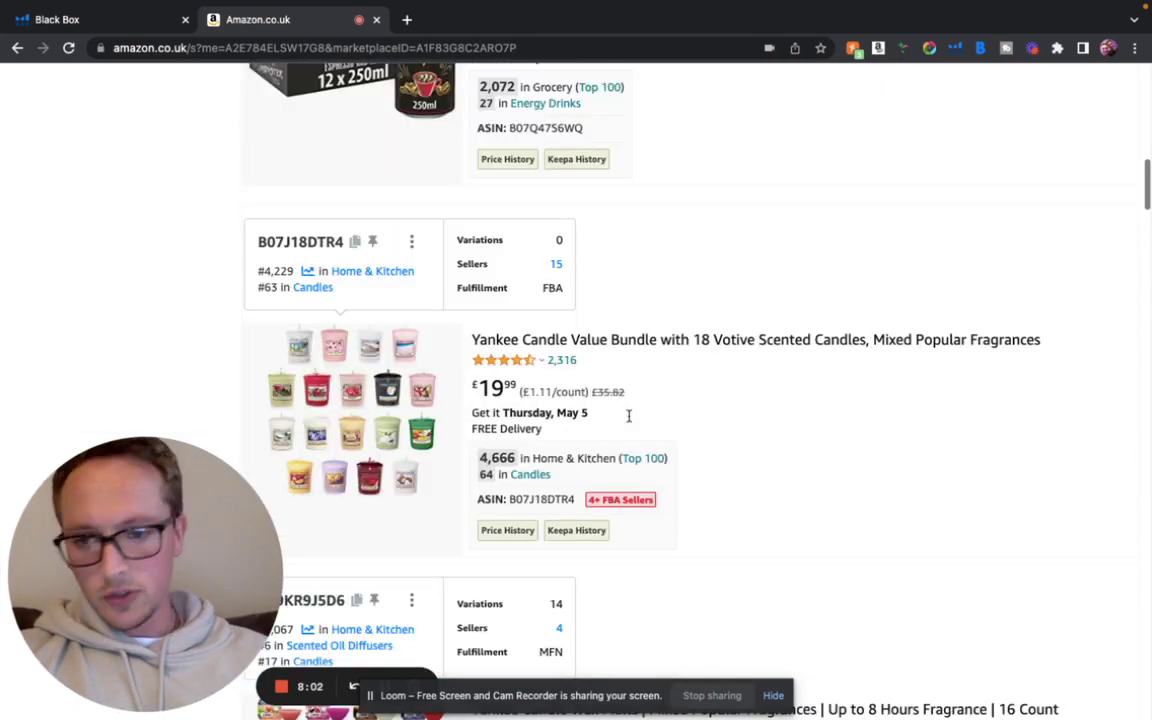
scroll(629, 415, up, 1)
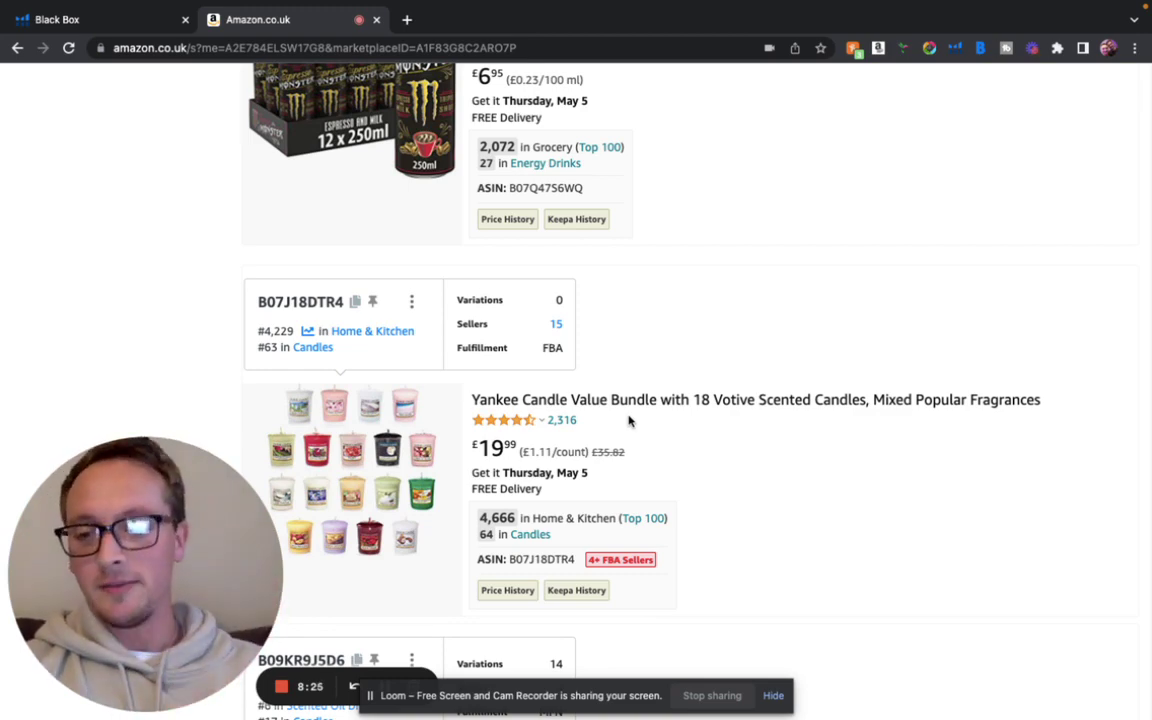
scroll(629, 421, down, 5)
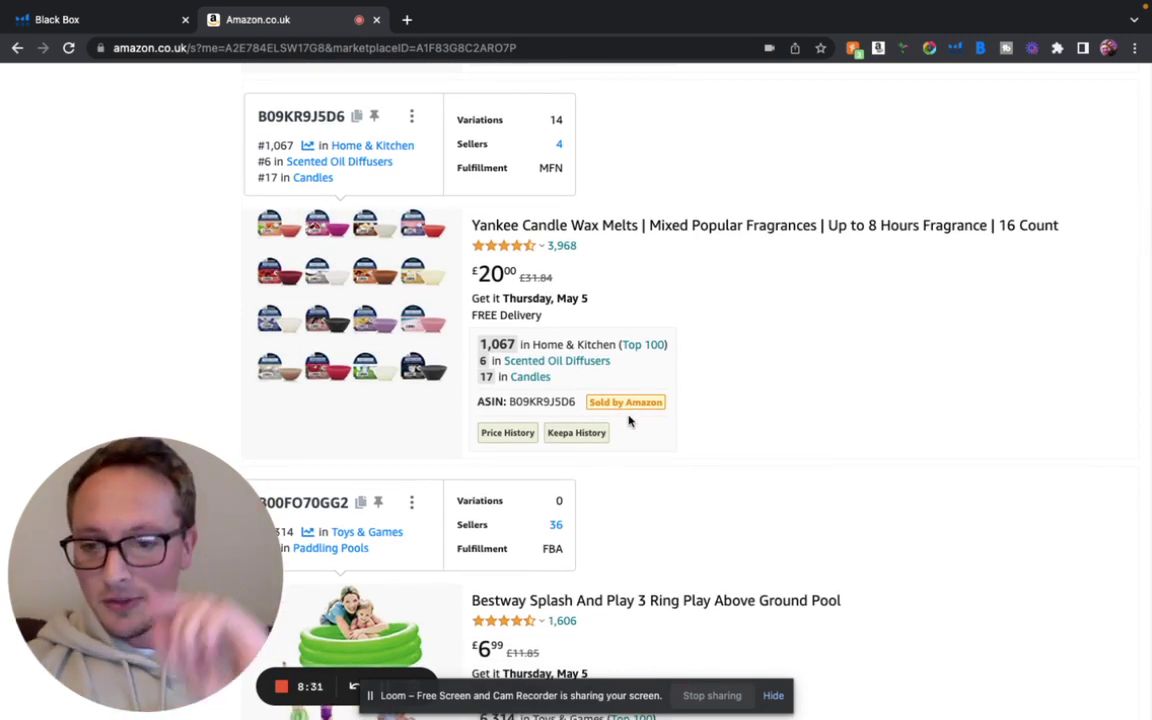
scroll(810, 334, down, 12)
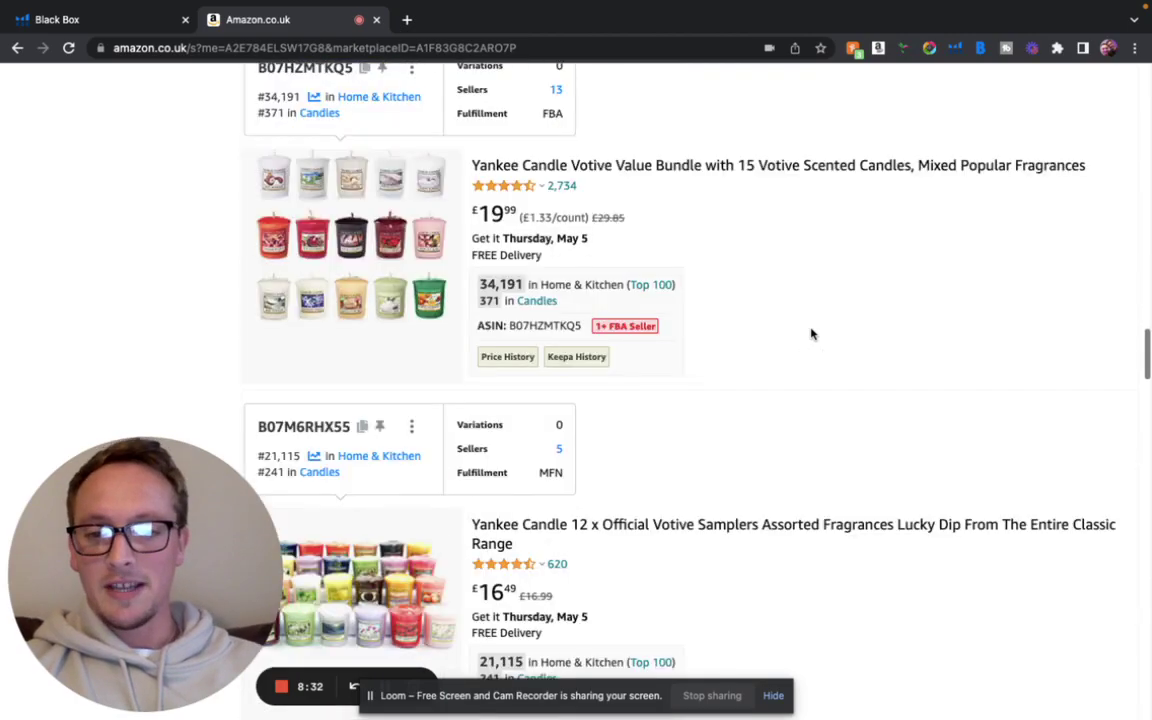
scroll(810, 334, down, 7)
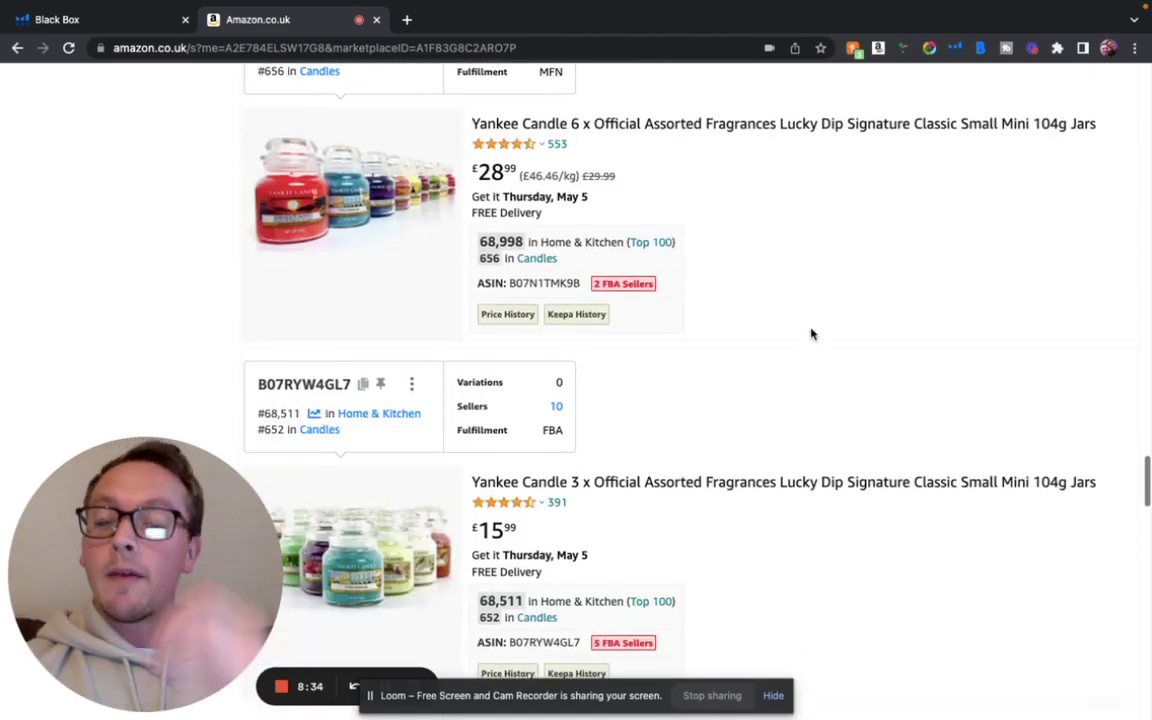
scroll(810, 334, down, 5)
scroll(810, 334, up, 20)
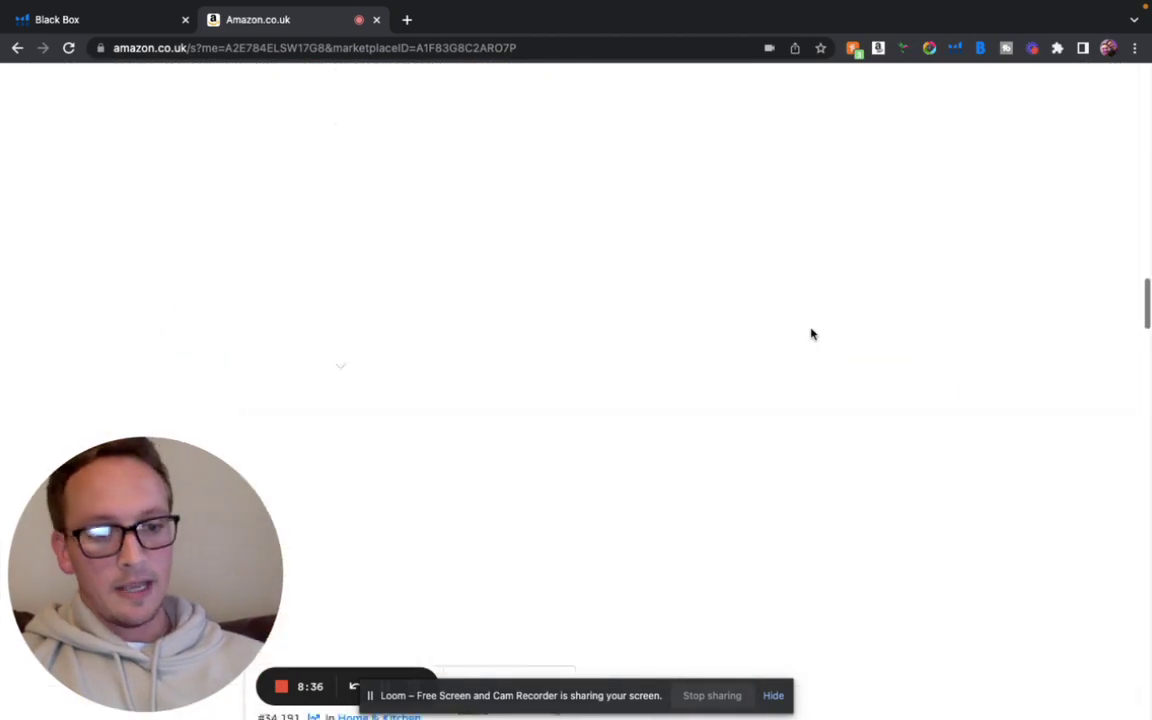
scroll(810, 334, down, 12)
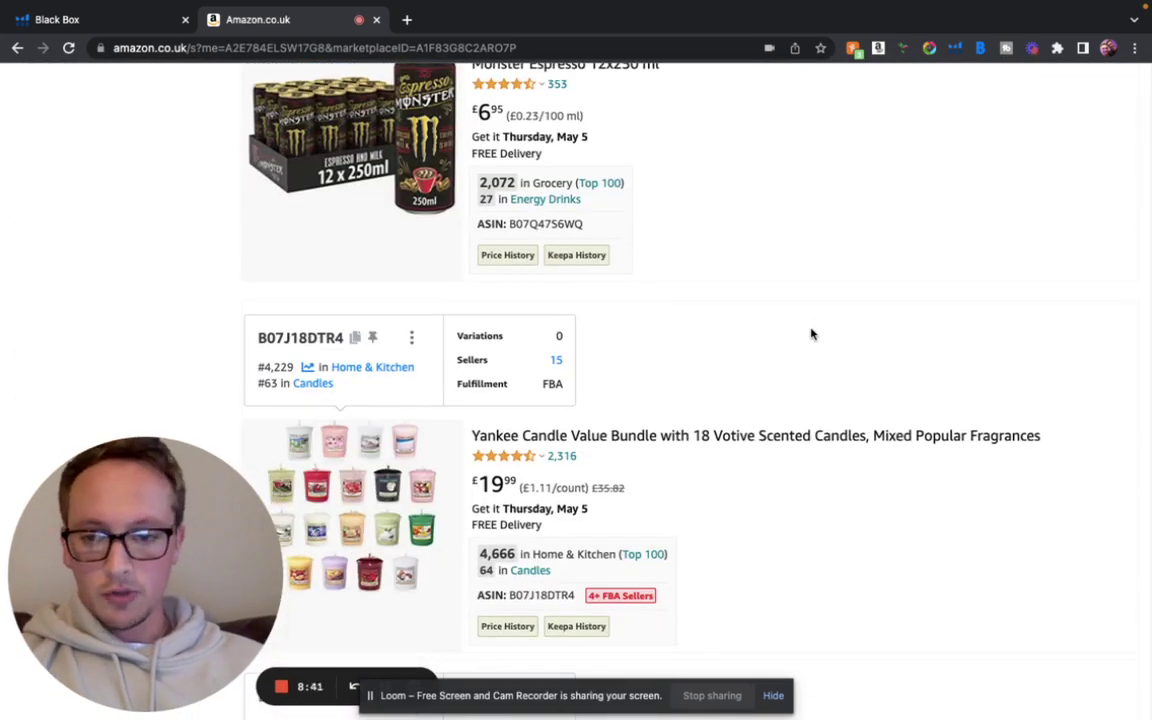
scroll(810, 334, down, 3)
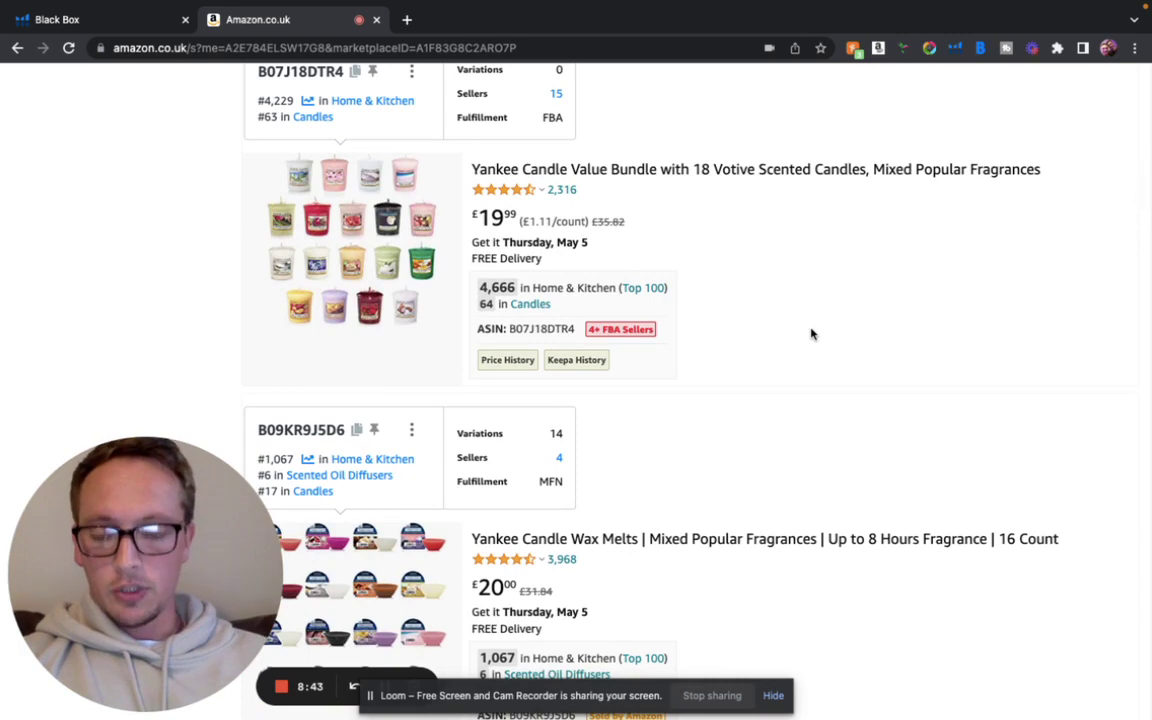
scroll(810, 334, down, 8)
scroll(810, 334, up, 2)
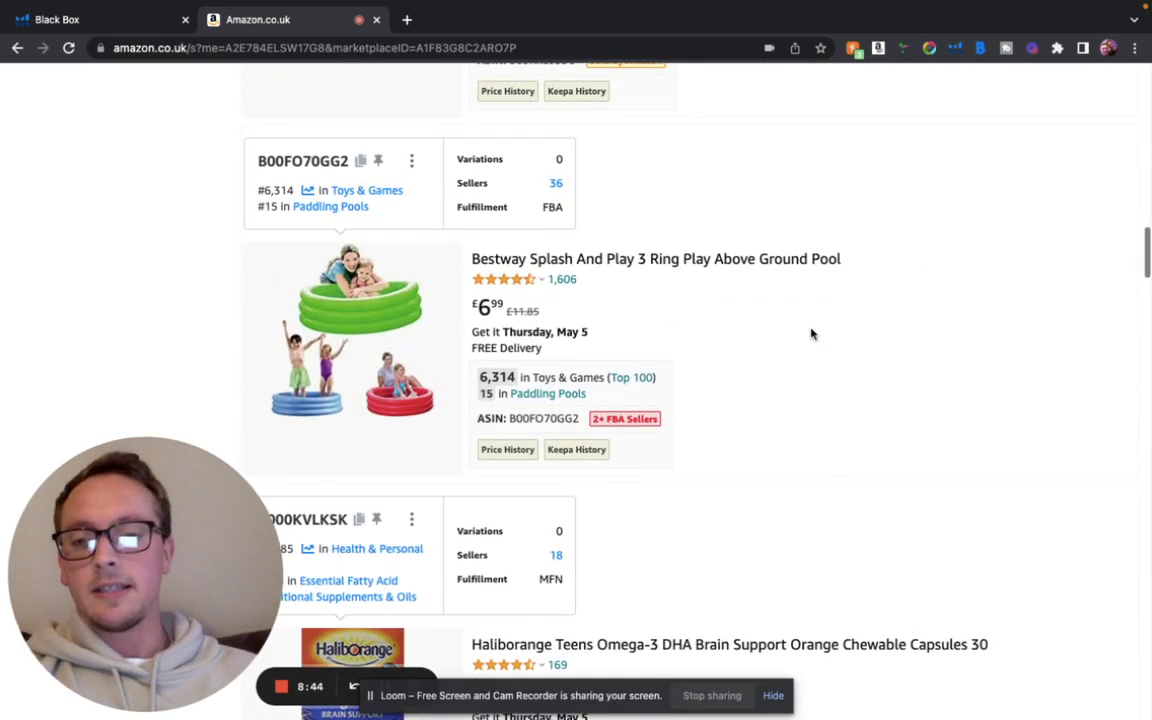
scroll(810, 334, up, 4)
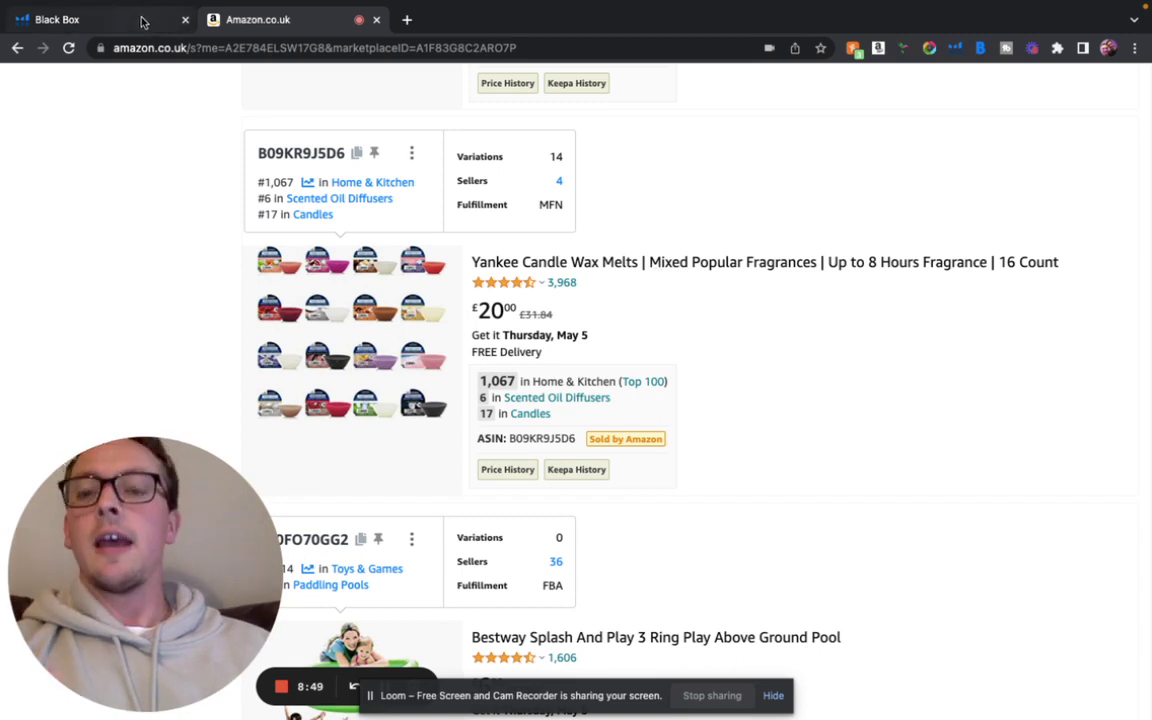
click(955, 52)
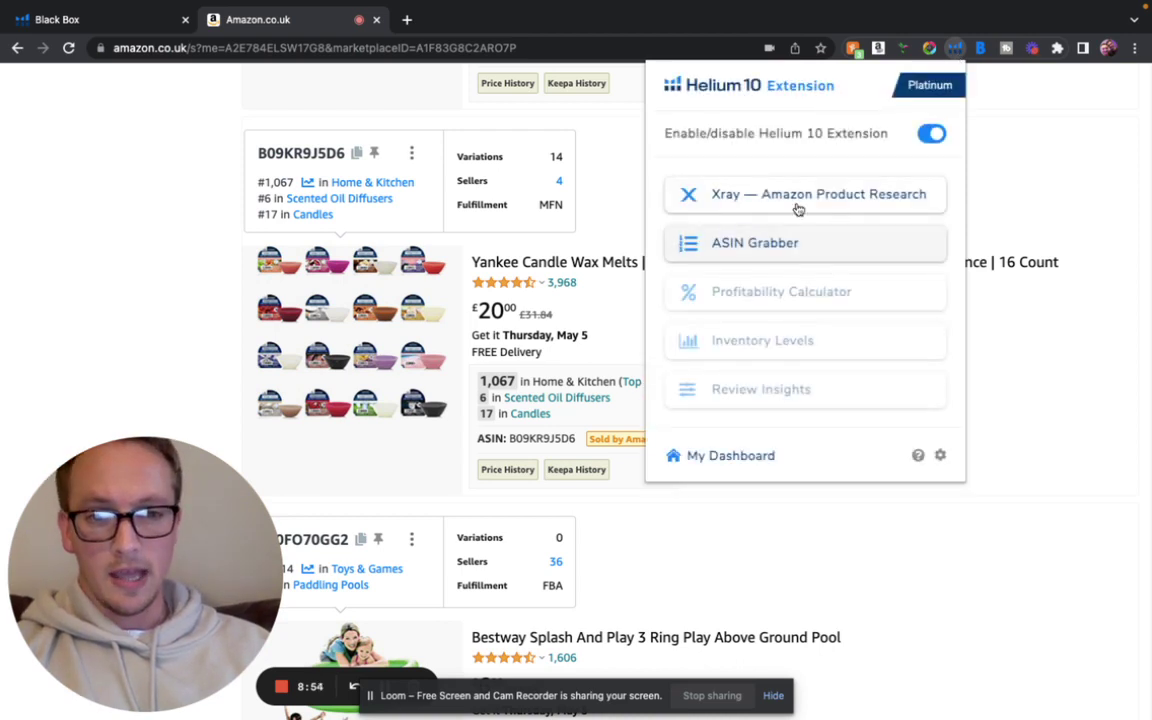
click(797, 206)
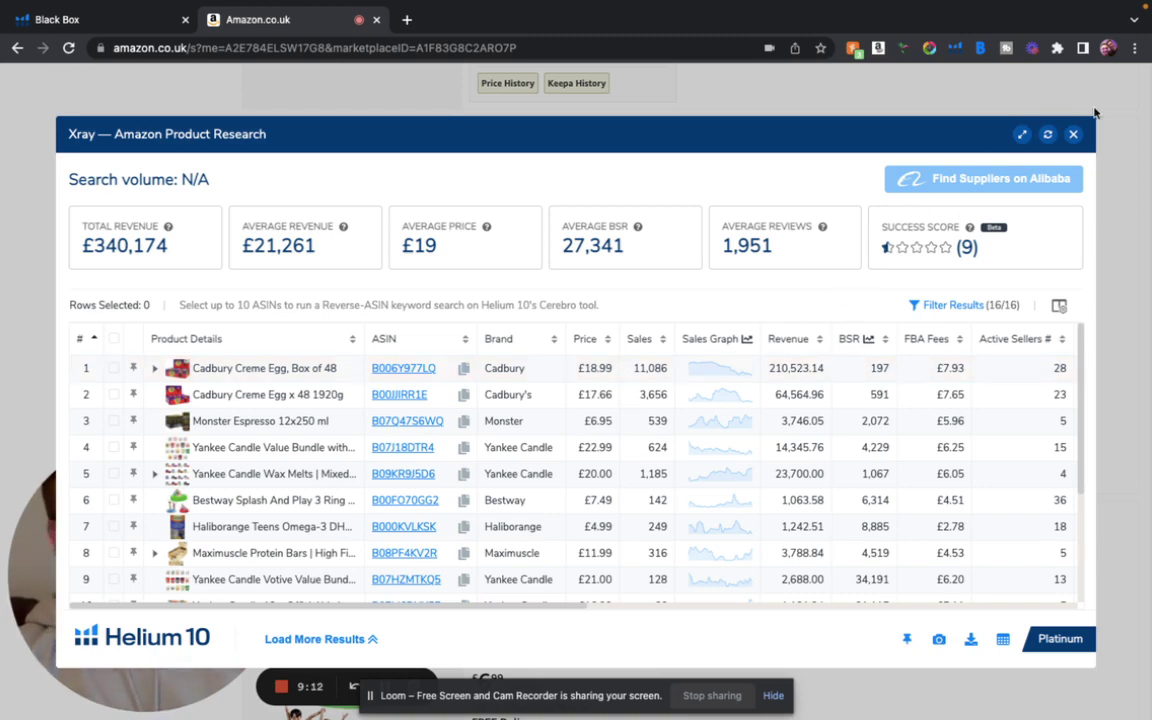
click(1075, 137)
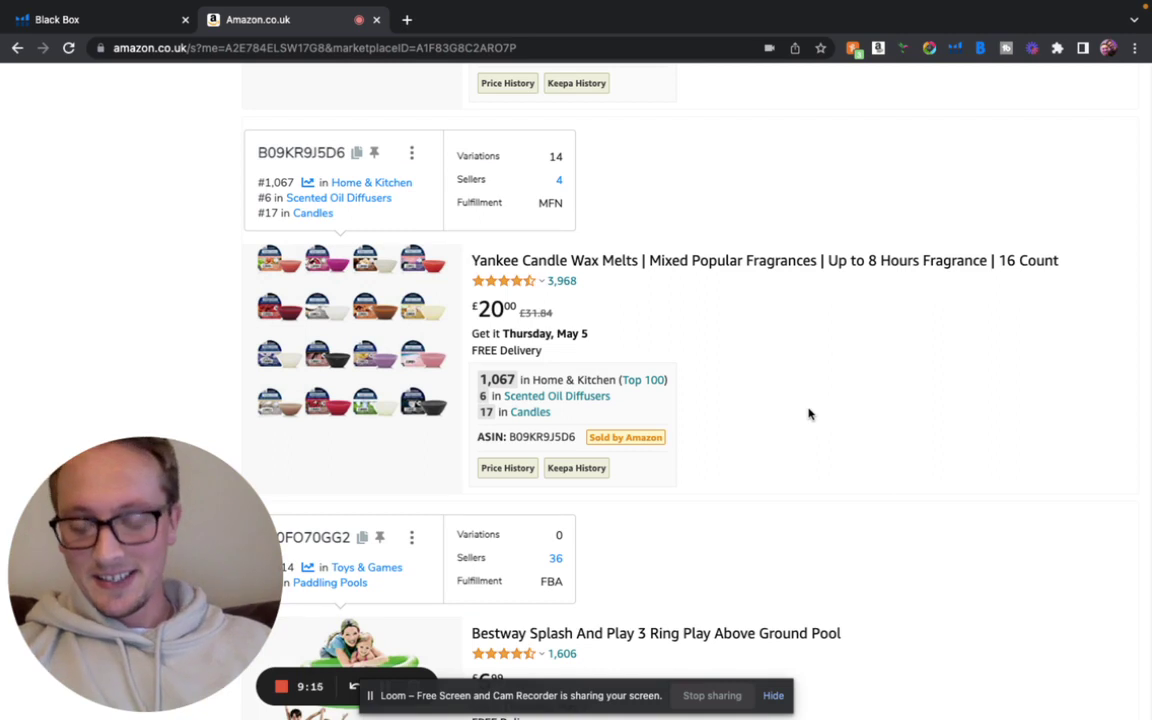